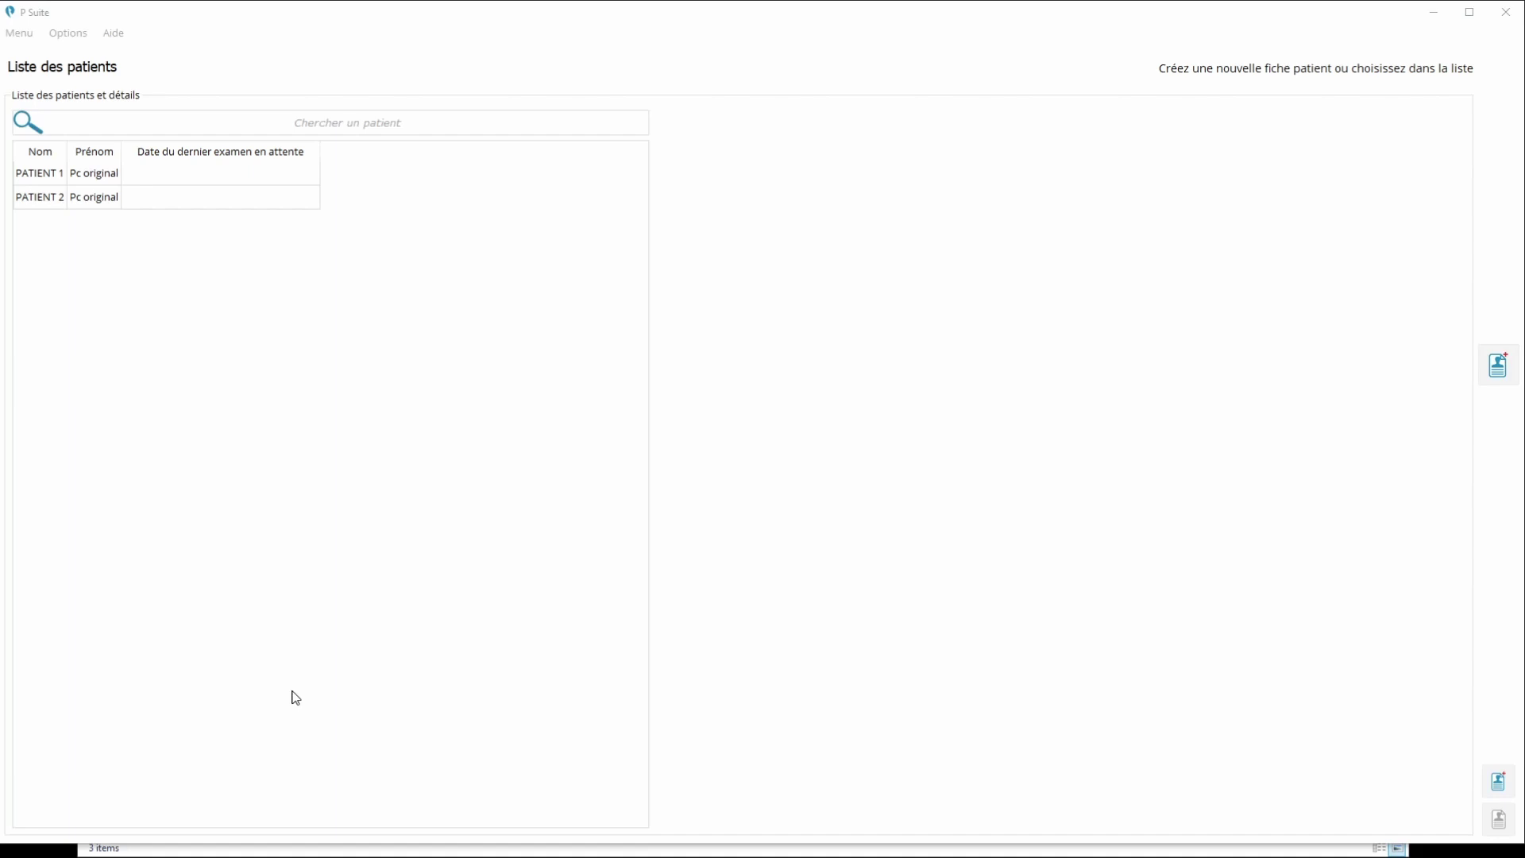
# Show the software information window and select the licence code line before closing it
pyautogui.click(122, 38)
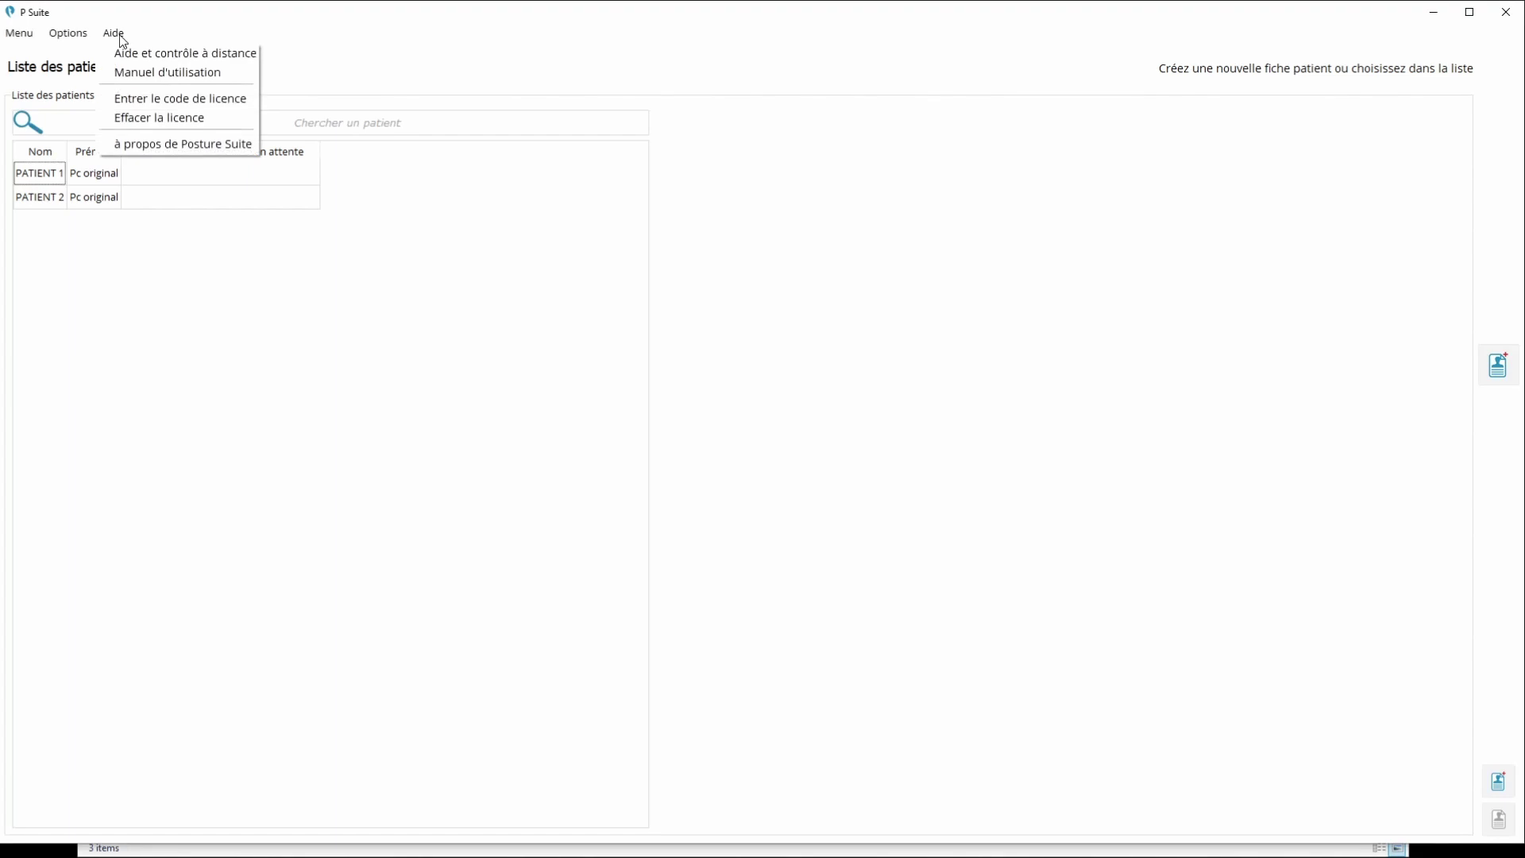
pyautogui.click(144, 143)
pyautogui.moveTo(60, 681); pyautogui.dragTo(445, 343)
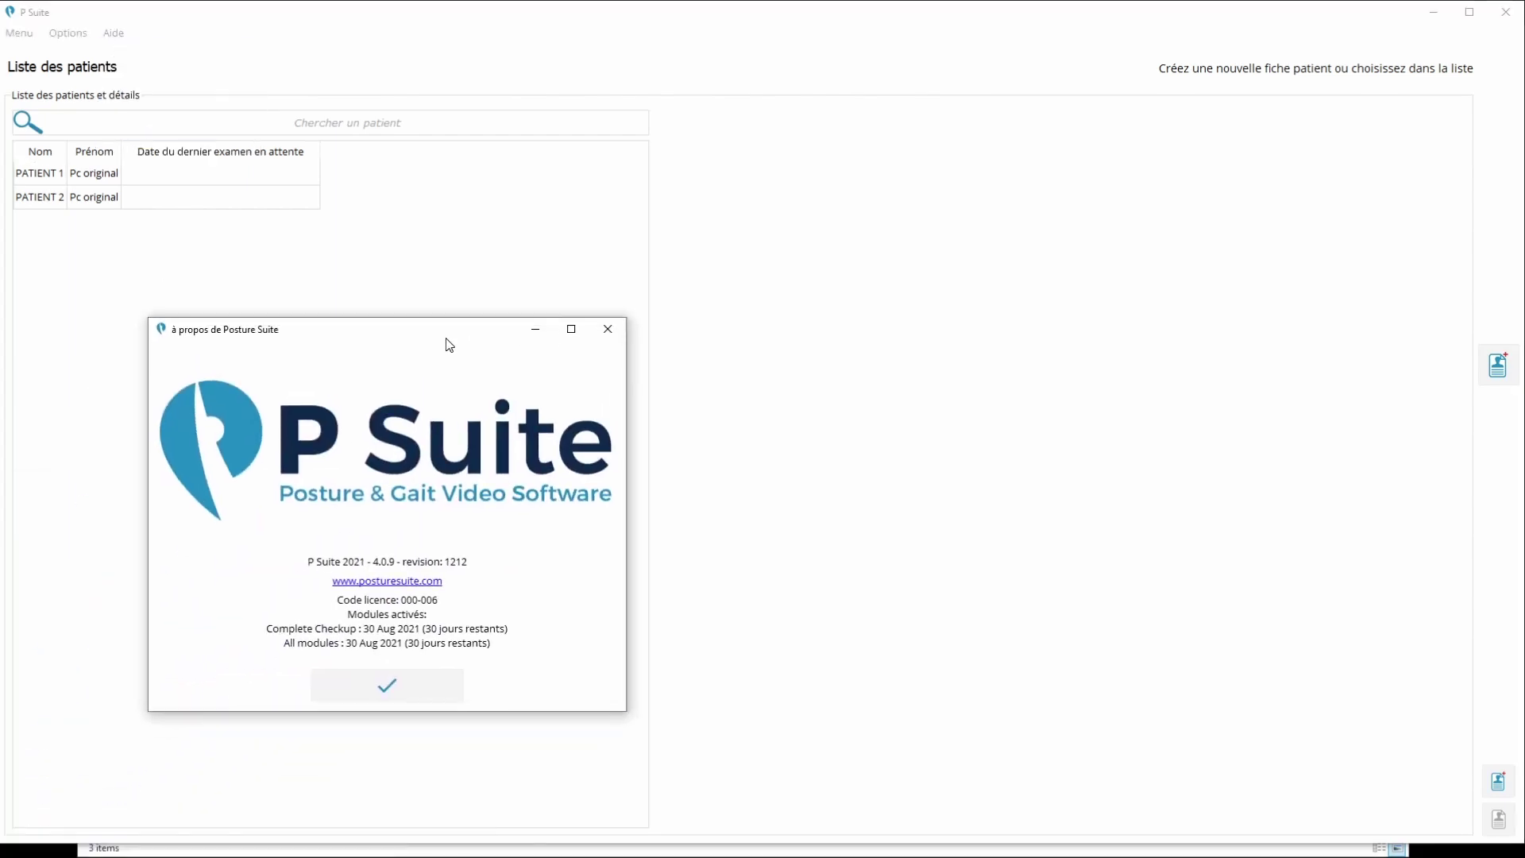
pyautogui.moveTo(440, 599); pyautogui.dragTo(342, 610)
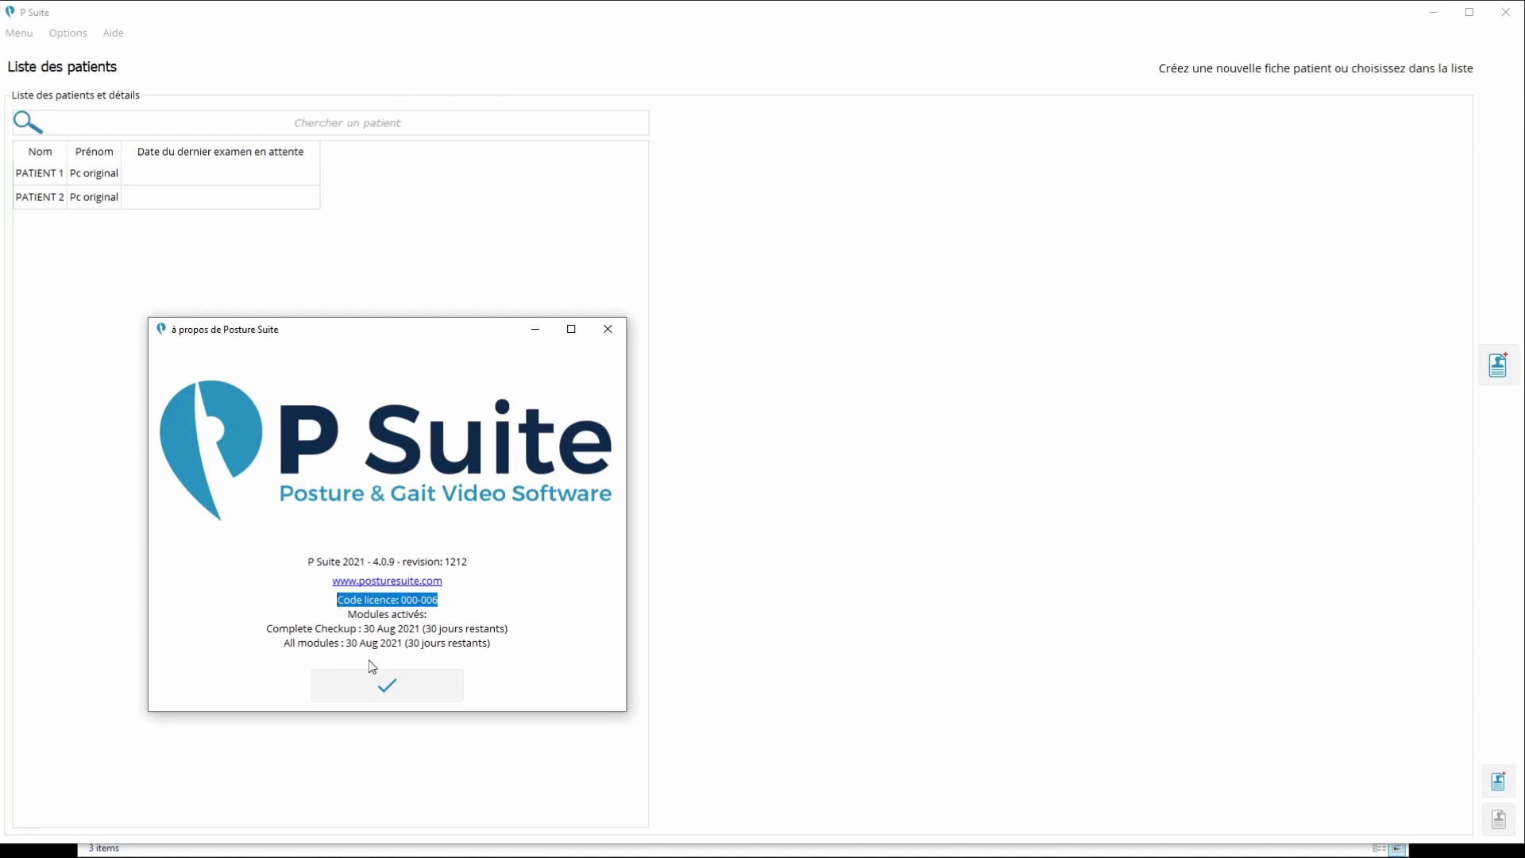
pyautogui.click(378, 683)
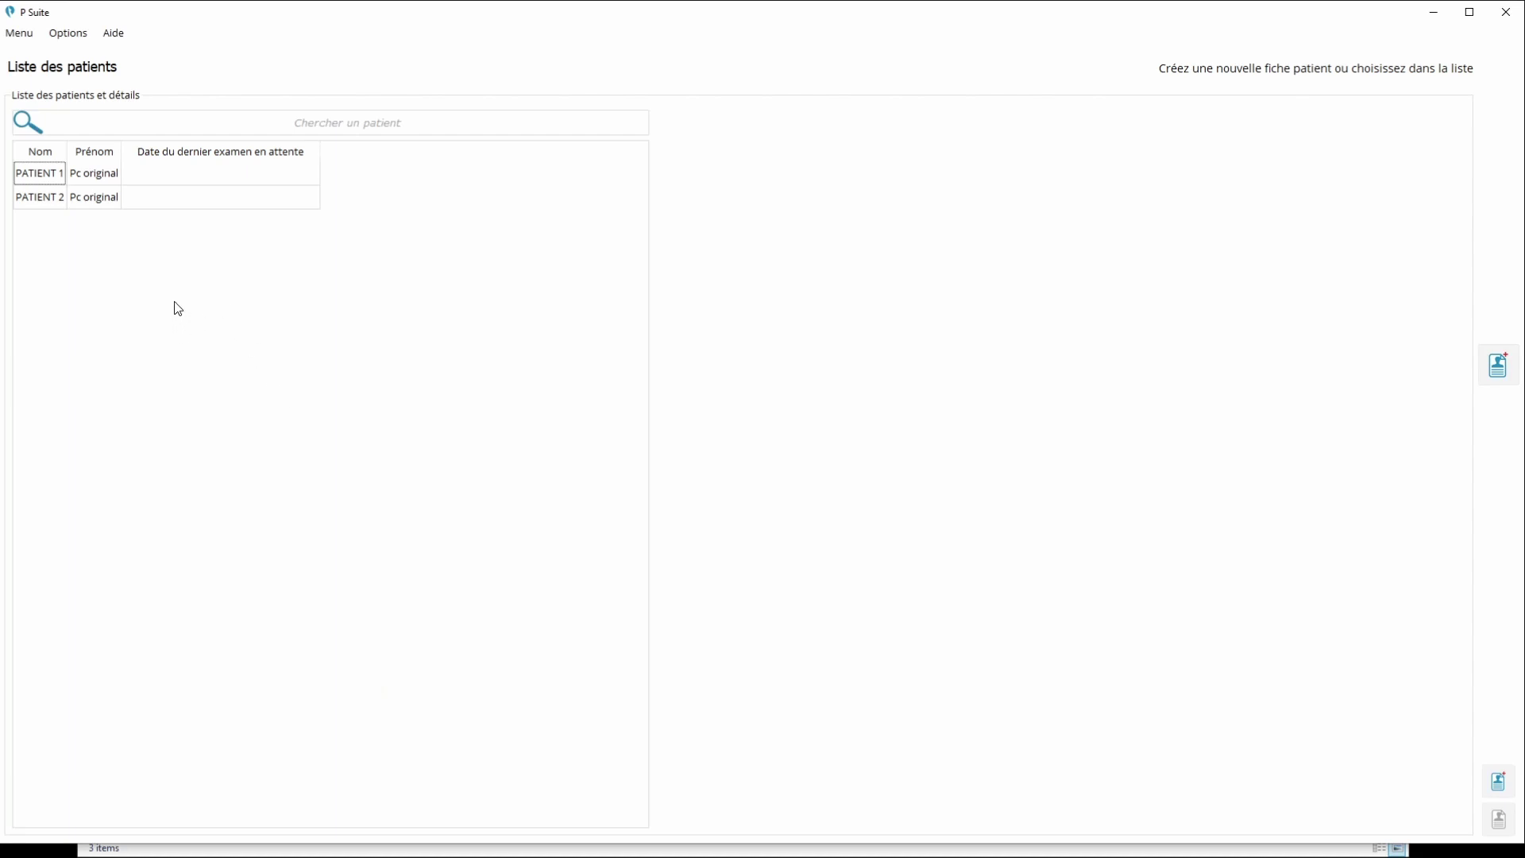
# Start a patient database backup from the Base de données tab of Réglages
pyautogui.click(78, 38)
pyautogui.click(103, 80)
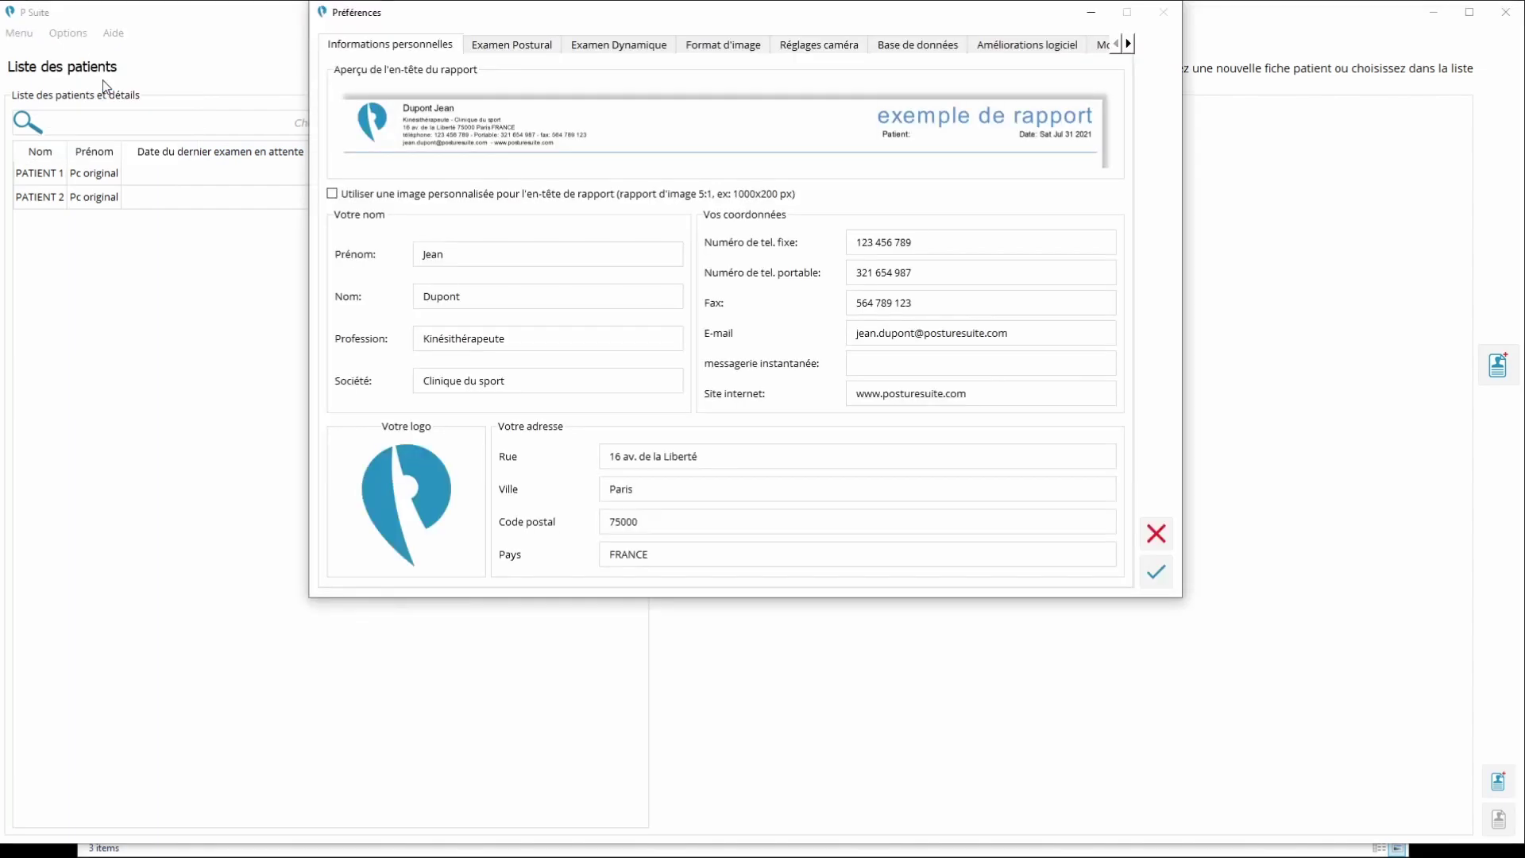
pyautogui.click(920, 48)
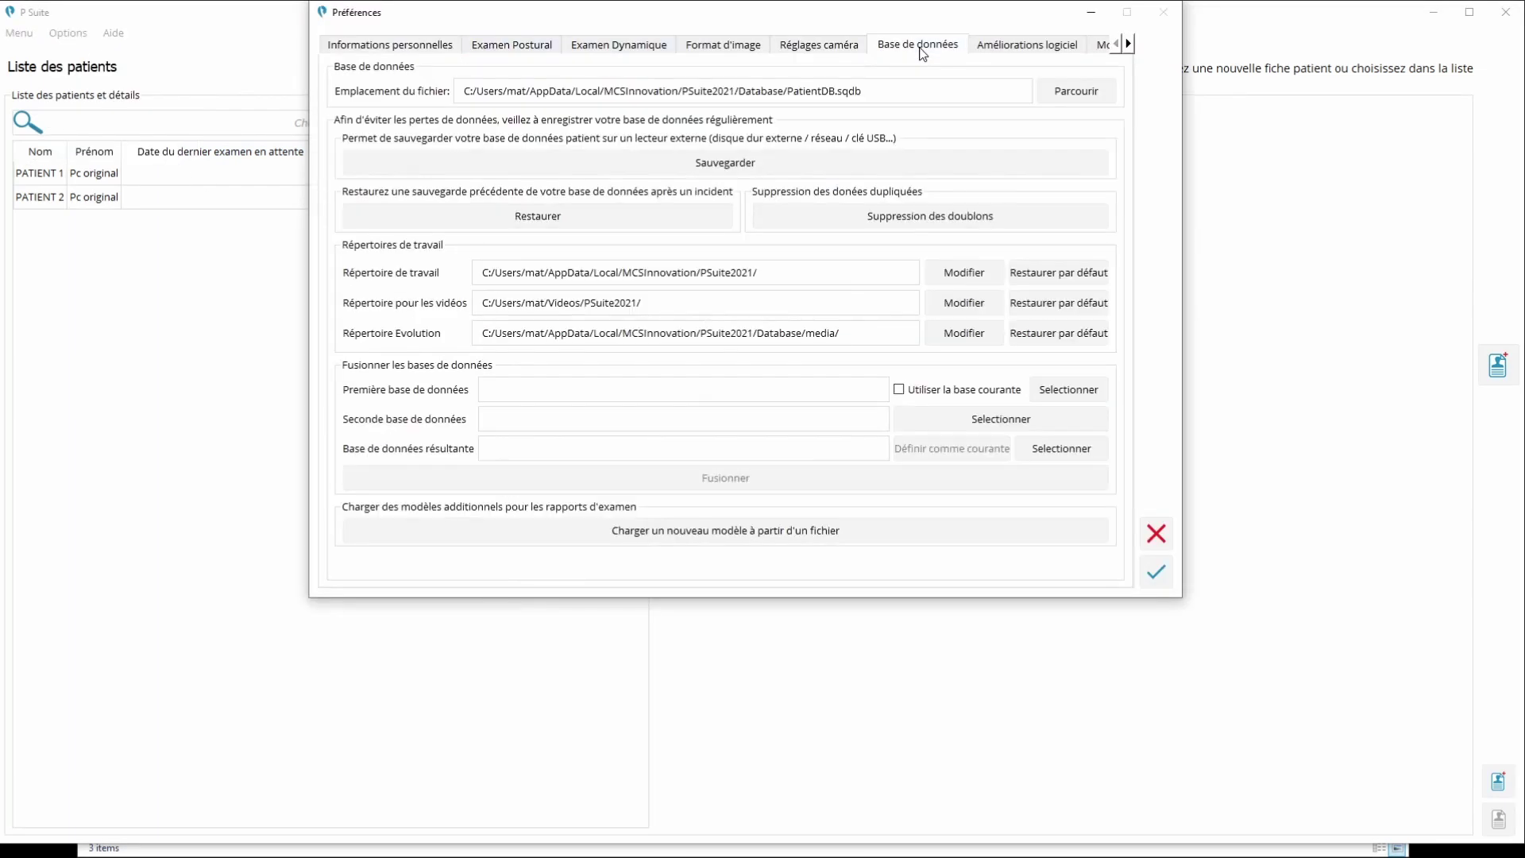
pyautogui.click(739, 165)
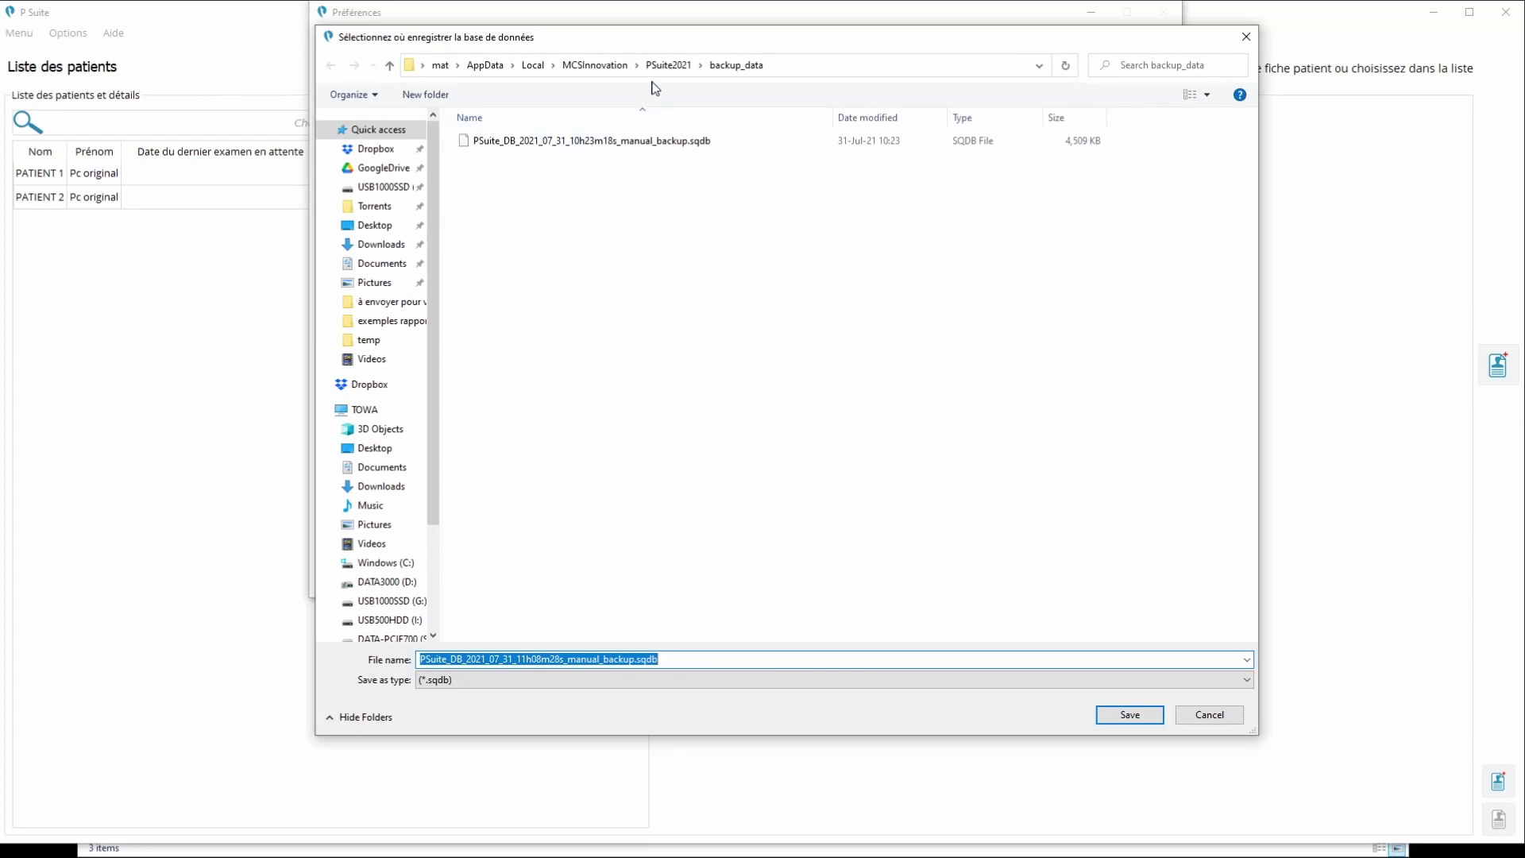
pyautogui.moveTo(432, 370); pyautogui.dragTo(431, 475)
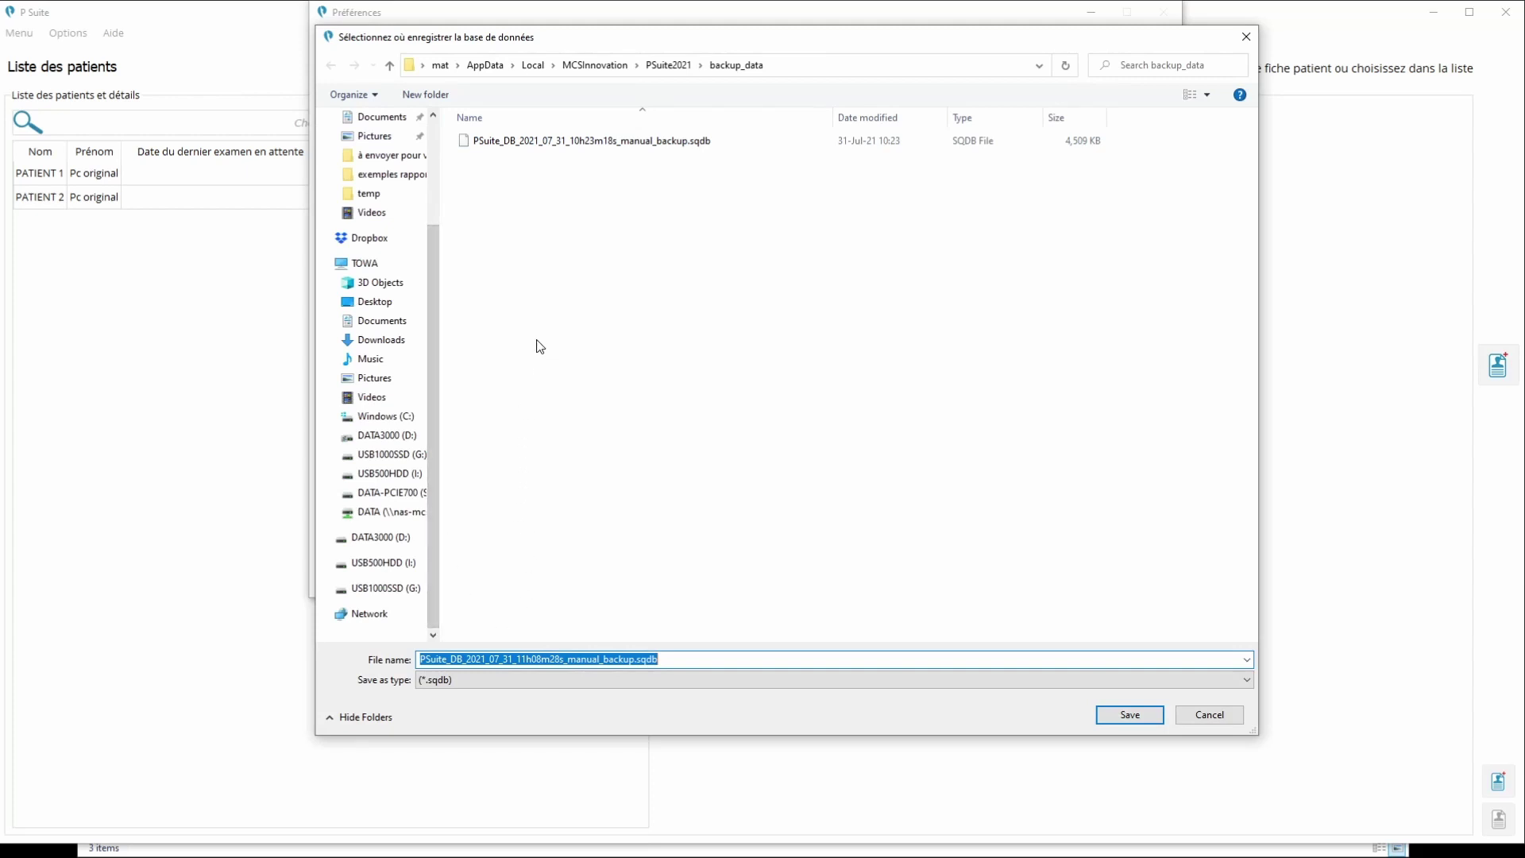
# Create and open a folder named 'Sauvegarde Posture Suite' on the USB500HDD (I:) drive
pyautogui.click(373, 474)
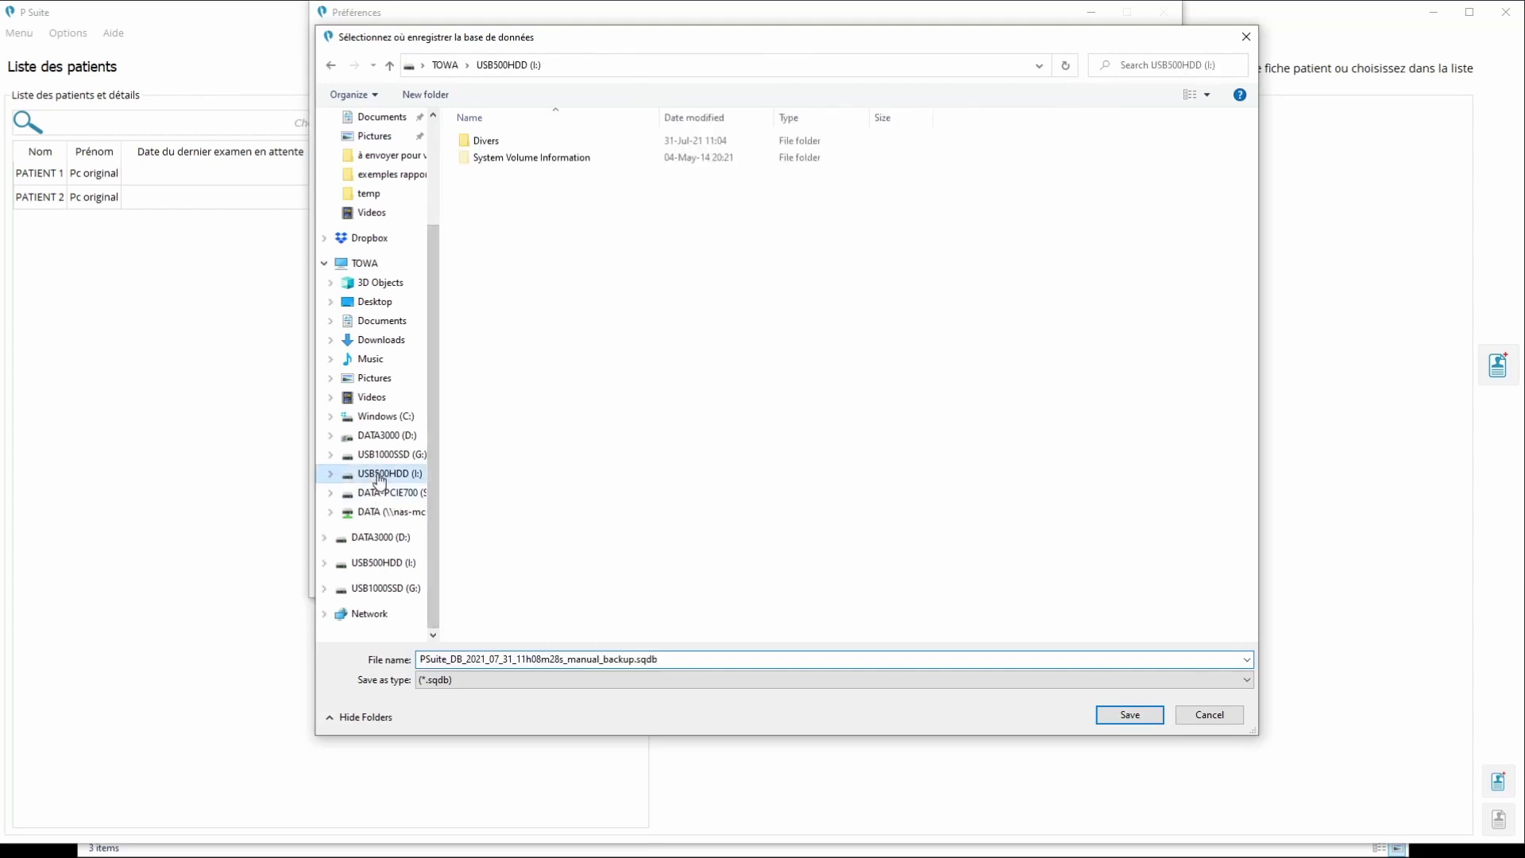
pyautogui.rightClick(574, 450)
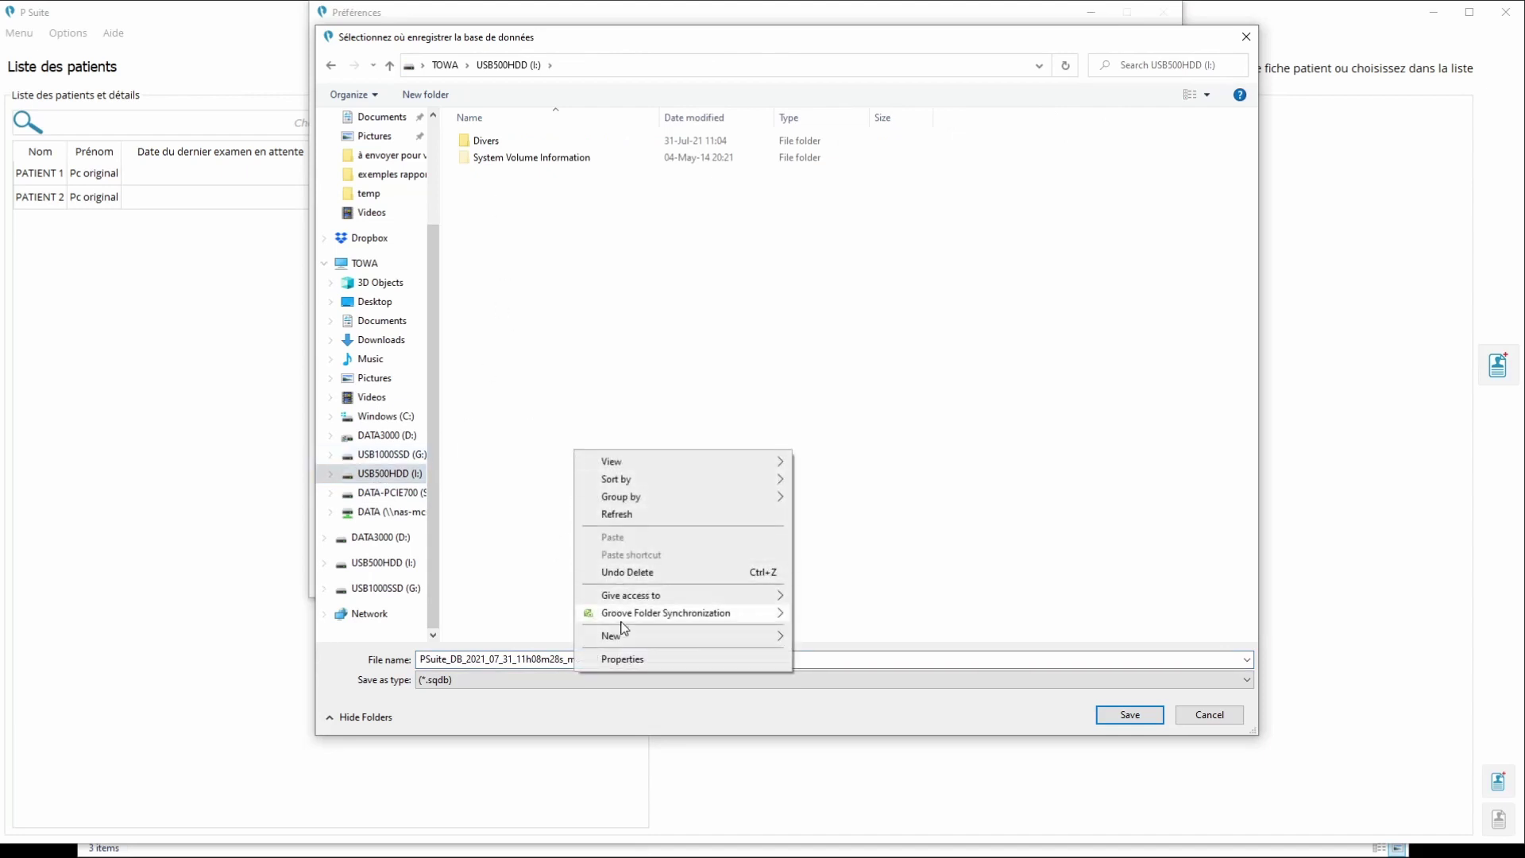
pyautogui.moveTo(624, 638)
pyautogui.click(829, 638)
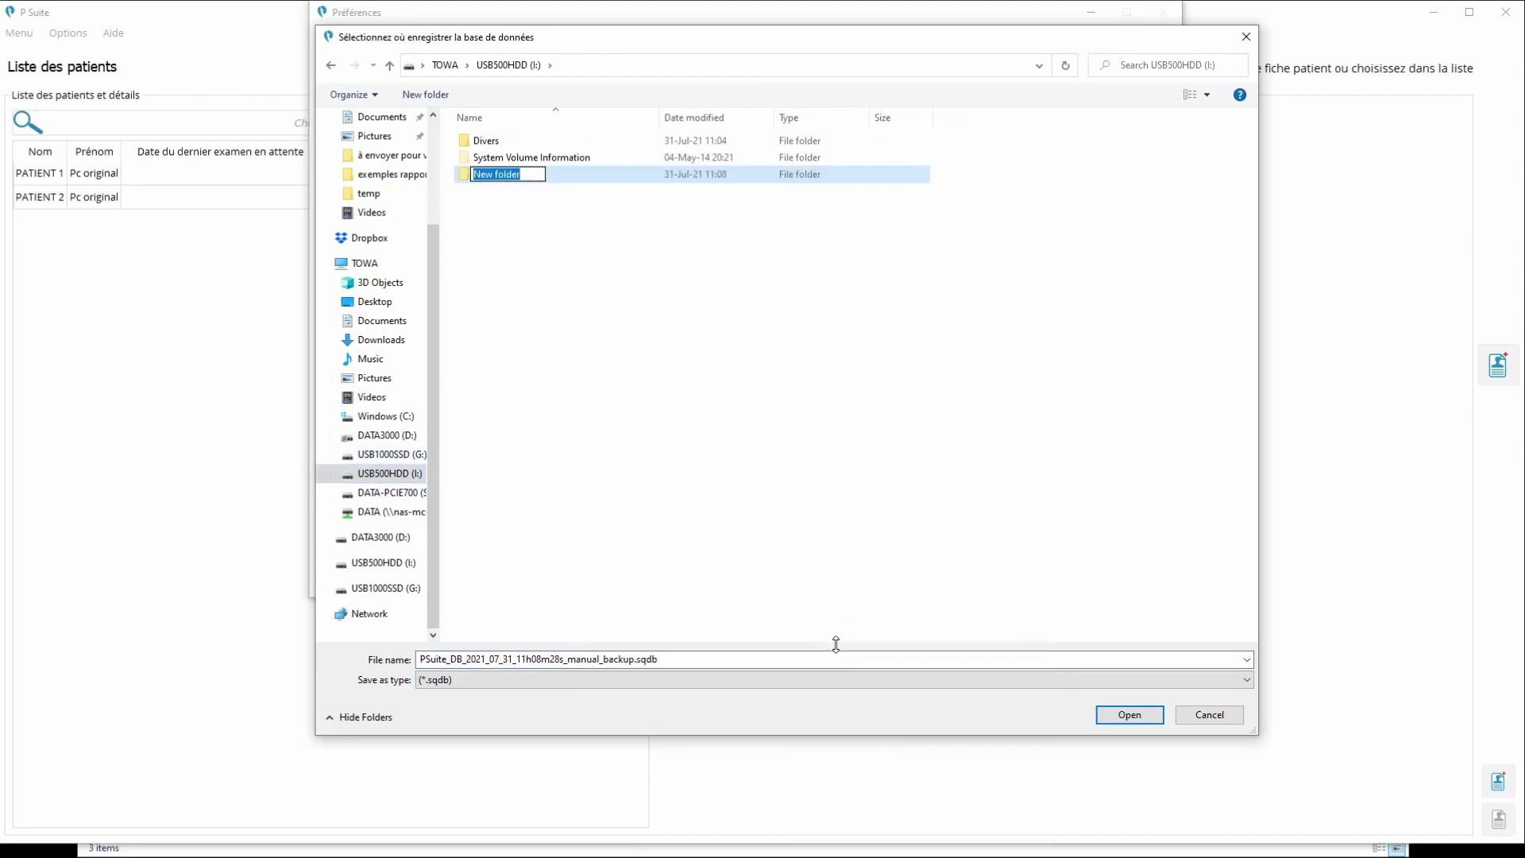
pyautogui.write('Sauvet')
pyautogui.press('BackSpace')
pyautogui.write('garde Postur')
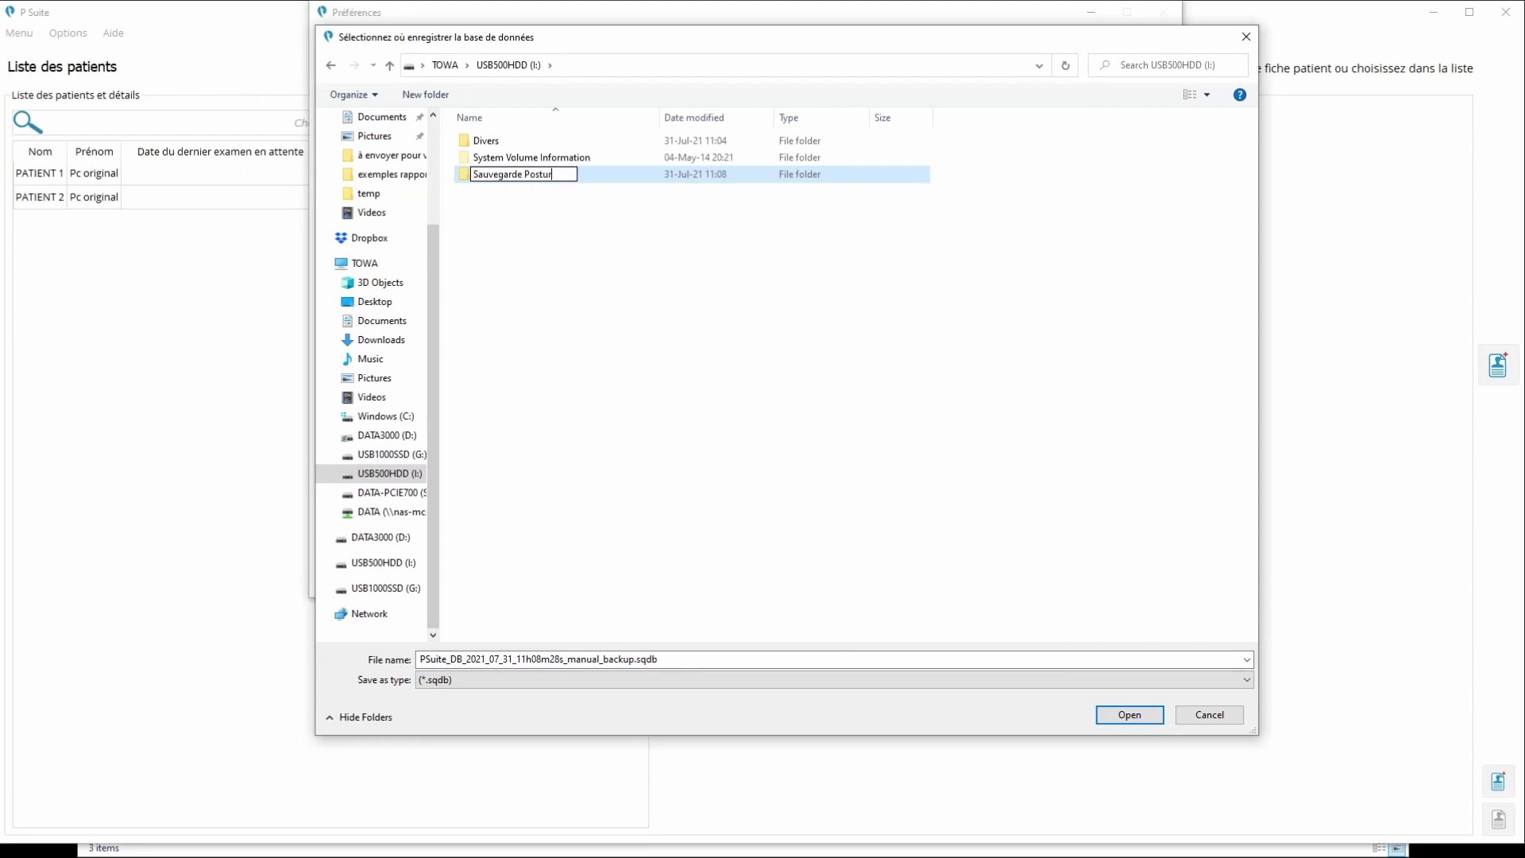
pyautogui.write('e Suite')
pyautogui.press('Return')
pyautogui.press('Return')
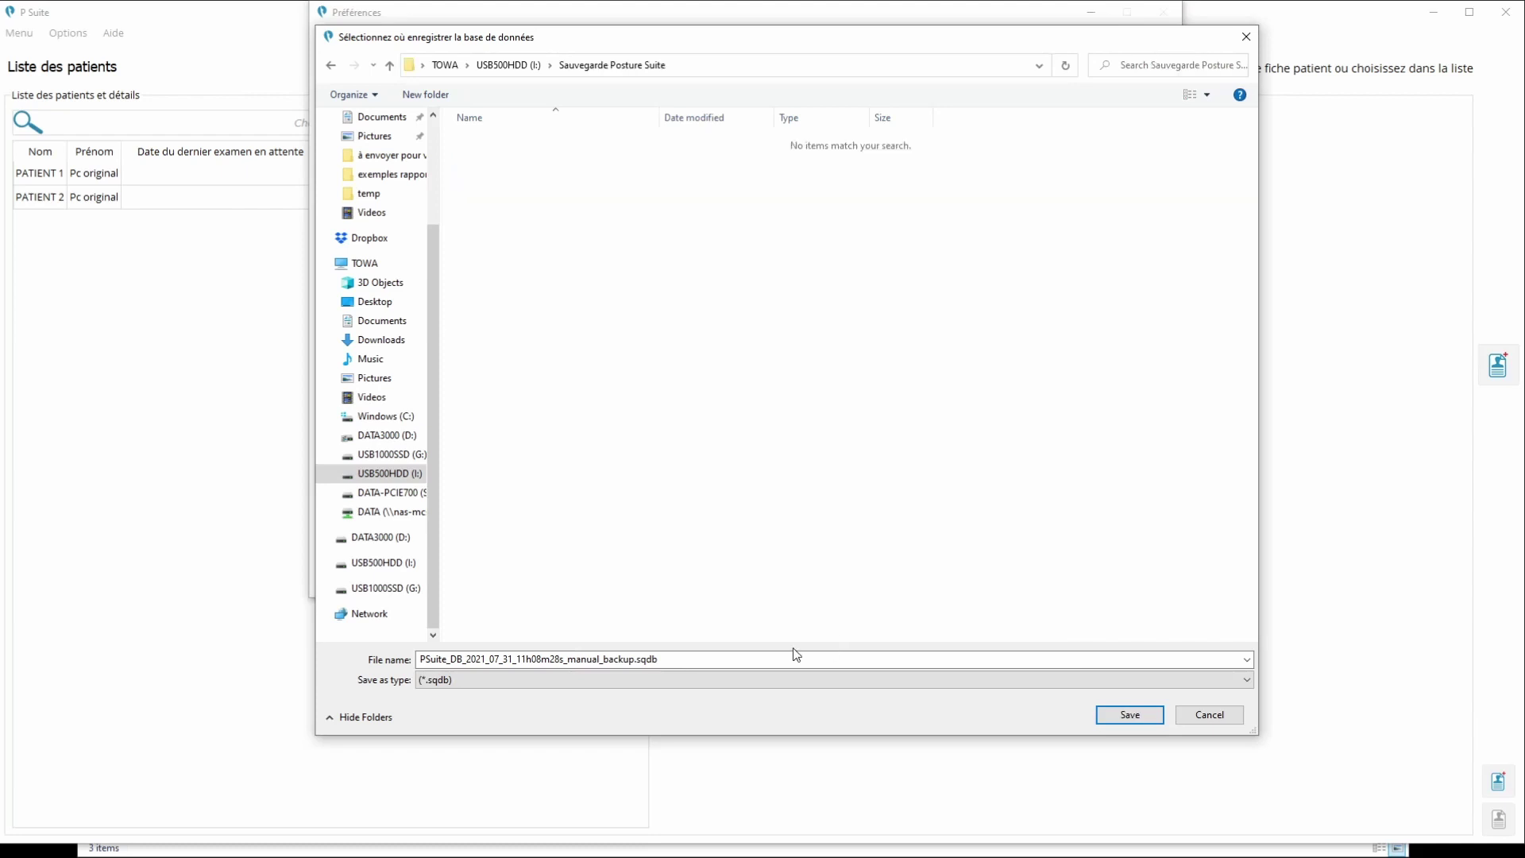
pyautogui.click(795, 659)
# Save the backup as PSuite_DB_2021_07_31_PC Original.sqdb, replacing the time and manual_backup part
pyautogui.click(610, 659)
pyautogui.moveTo(635, 659); pyautogui.dragTo(516, 661)
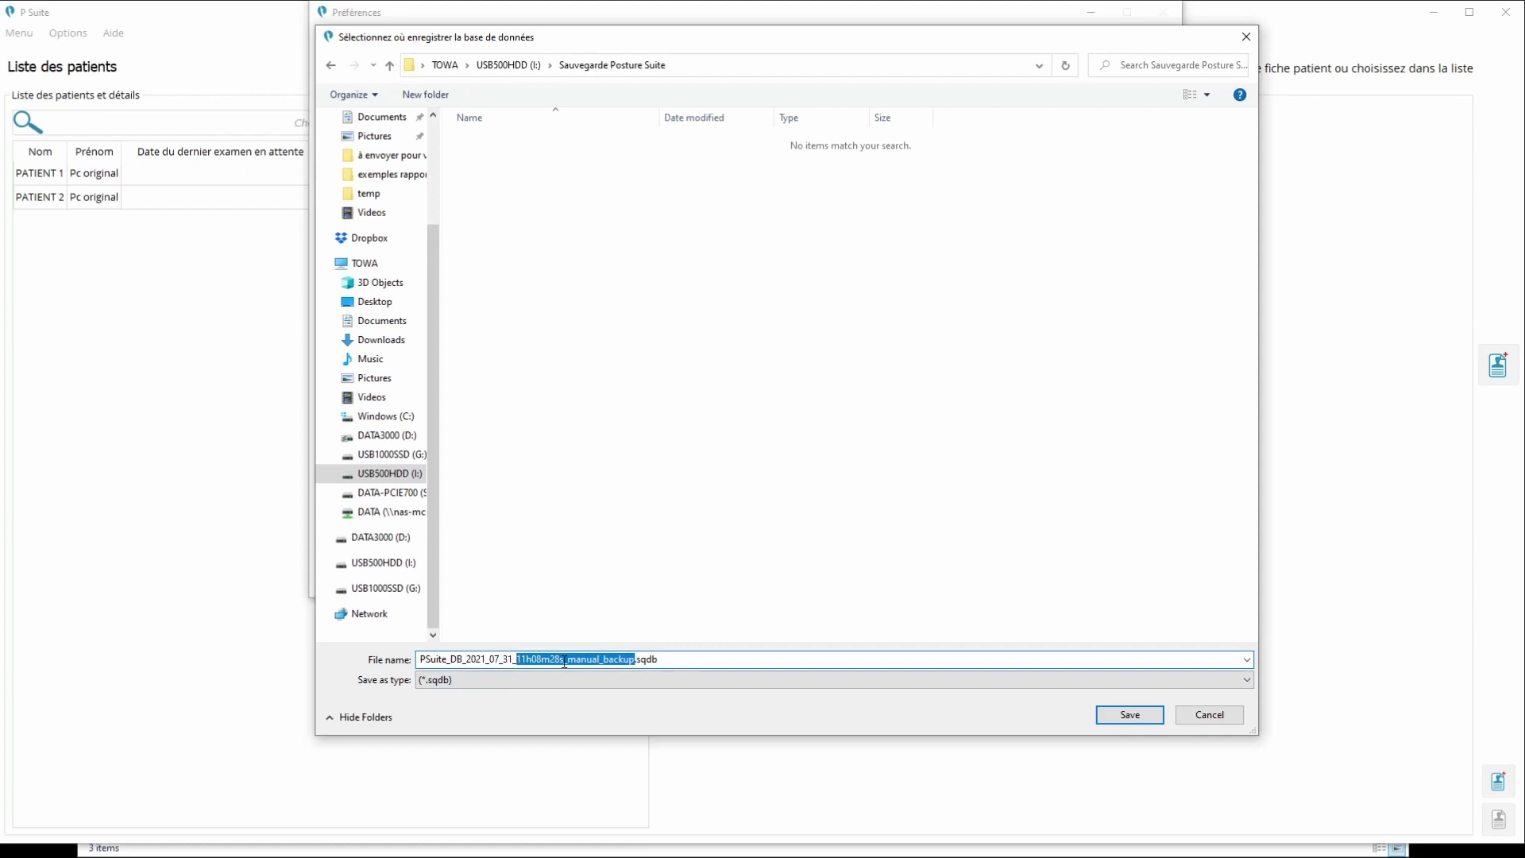
pyautogui.write('PC Origi')
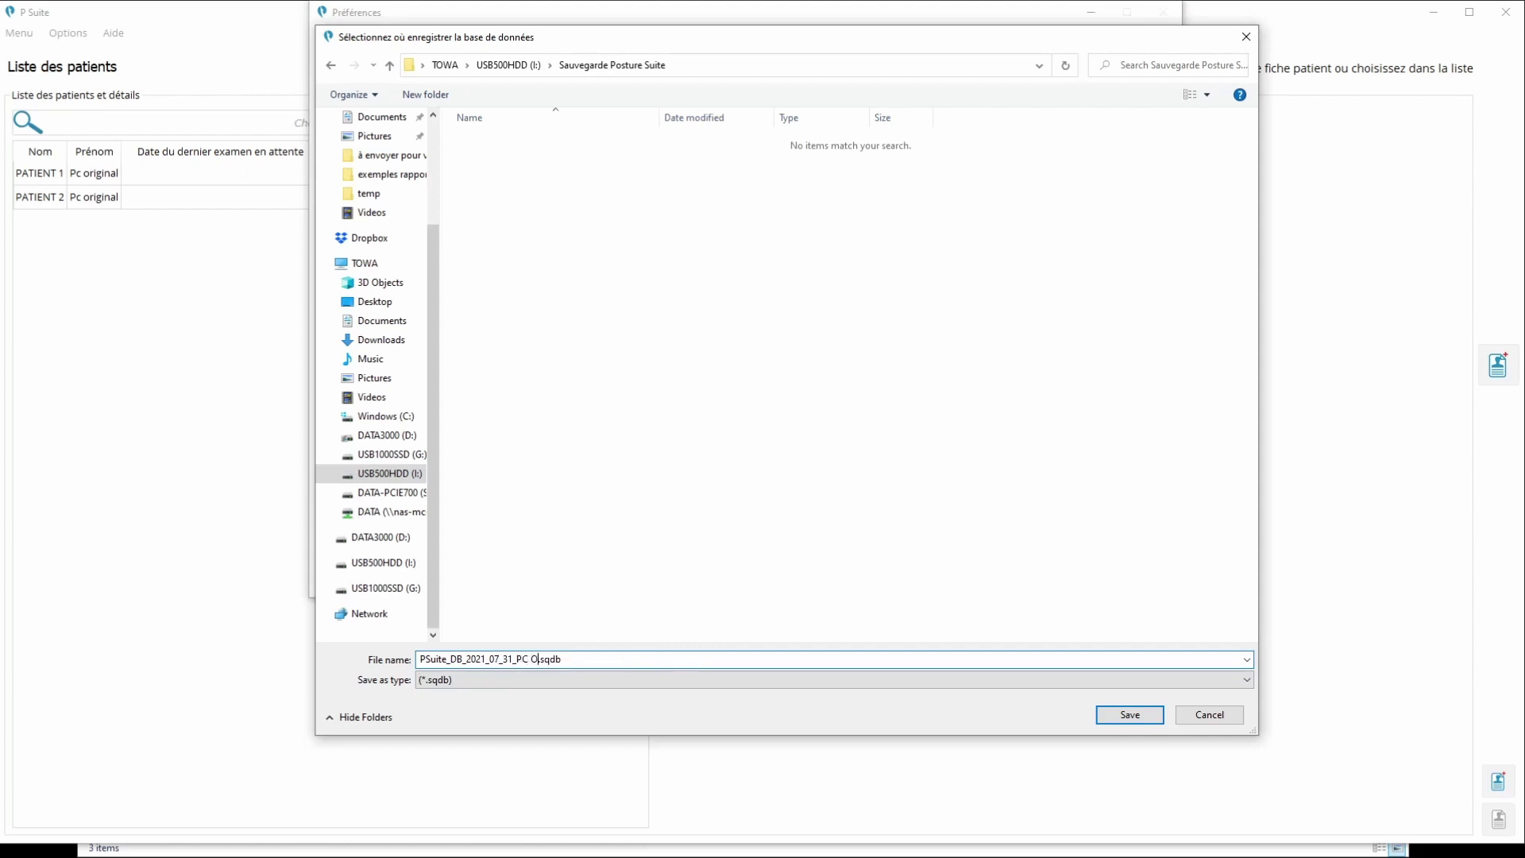
pyautogui.write('nal')
pyautogui.click(1128, 715)
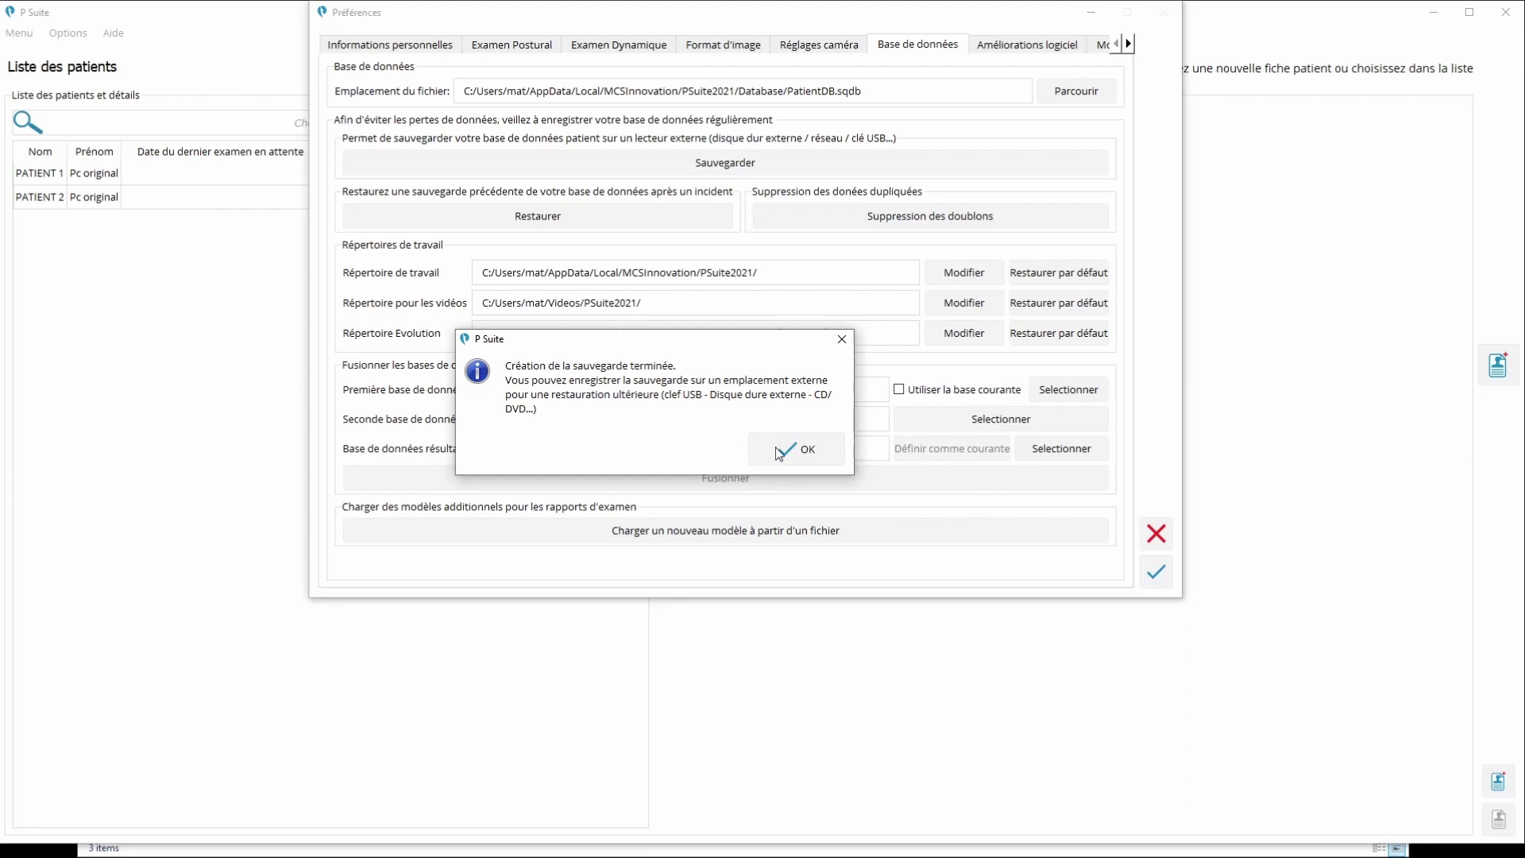
# Dismiss the backup message, close Préférences, and view the Demo patient's details
pyautogui.click(787, 449)
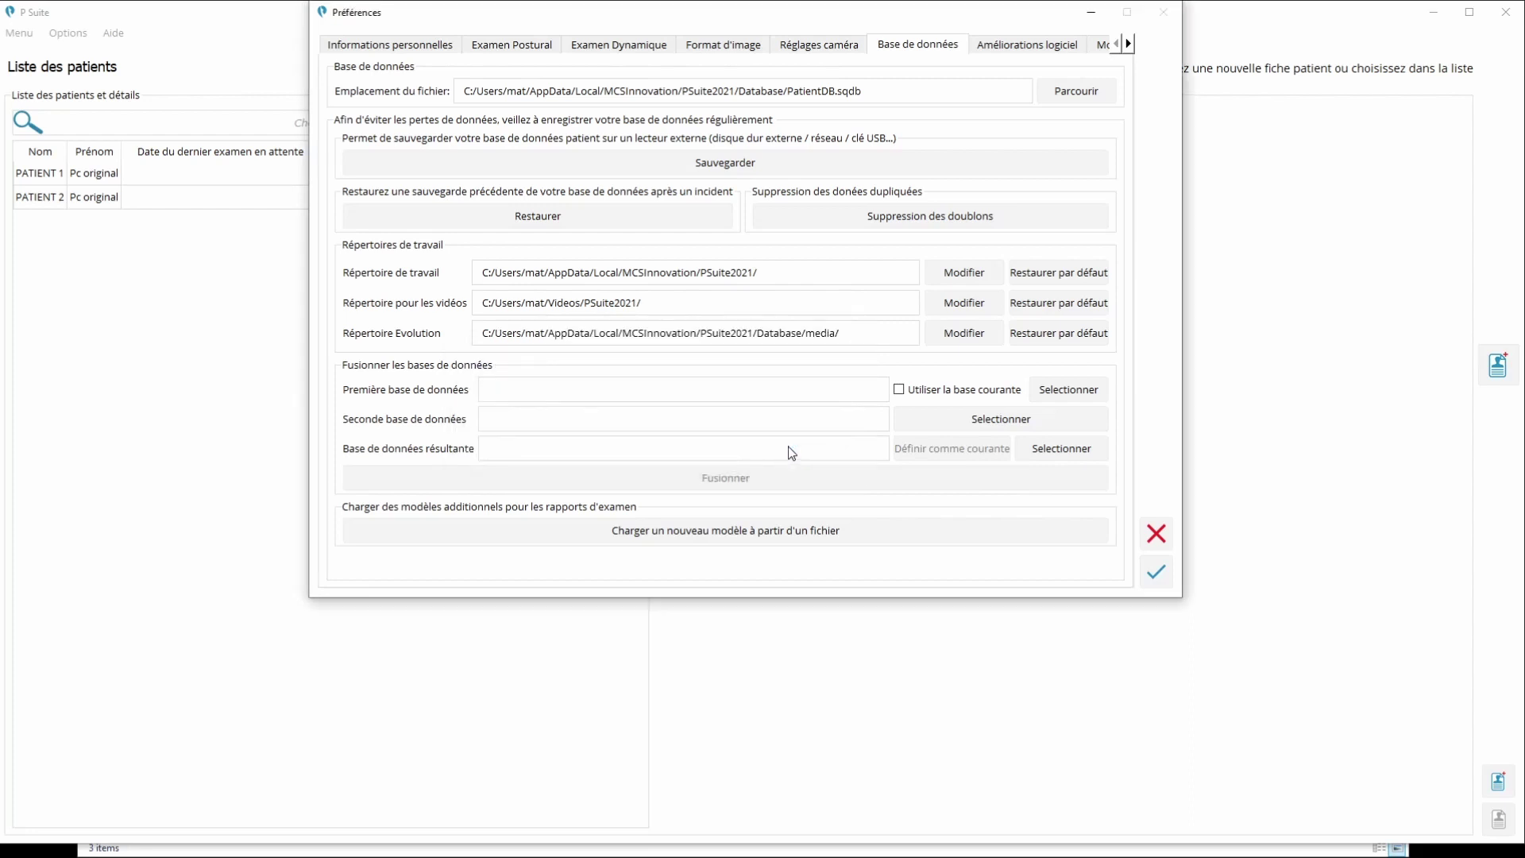
pyautogui.click(1153, 571)
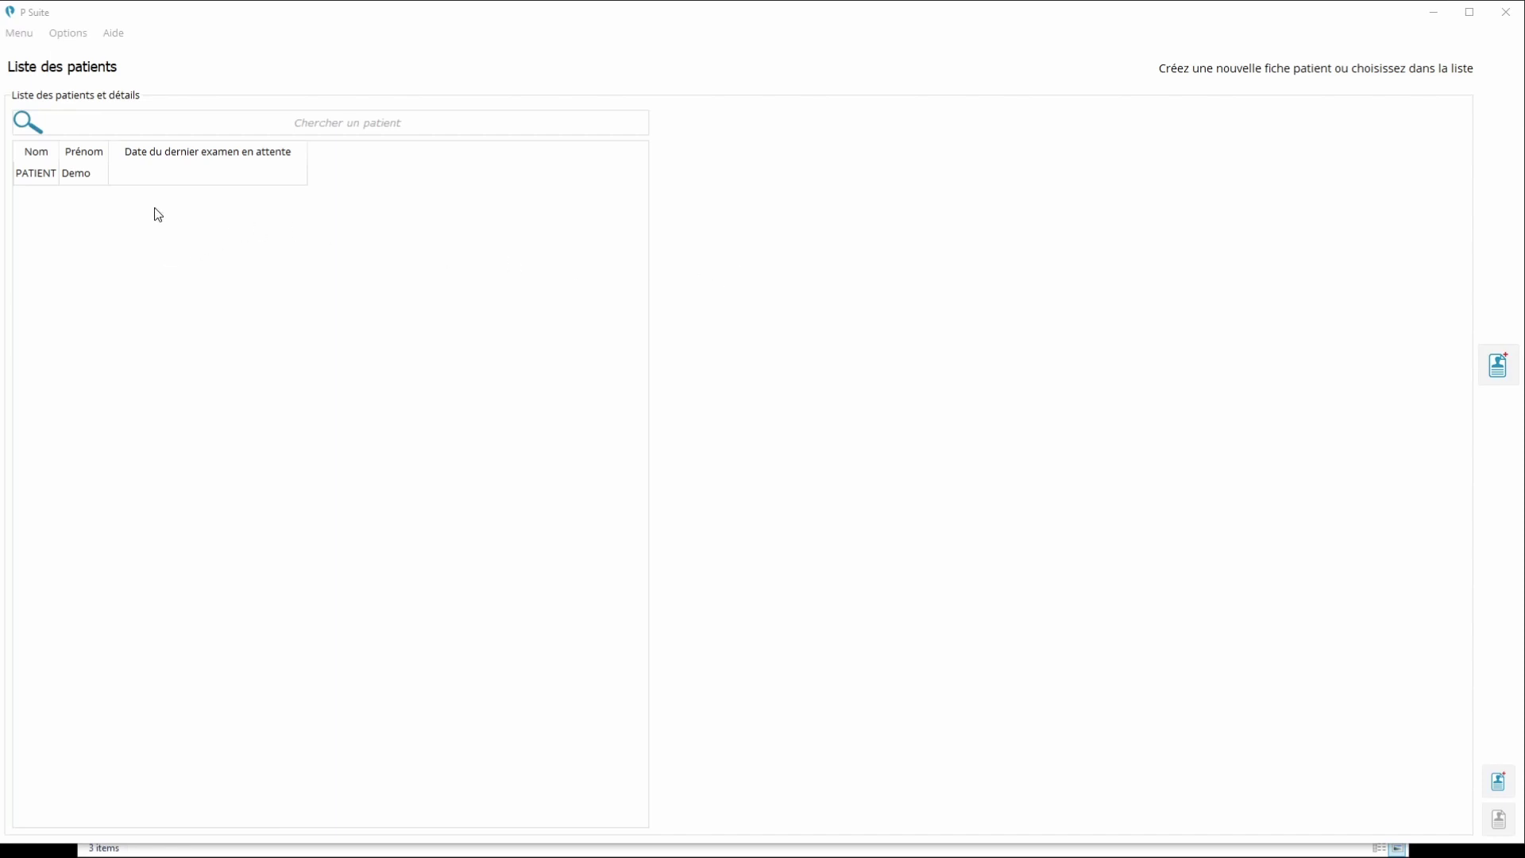
pyautogui.click(174, 181)
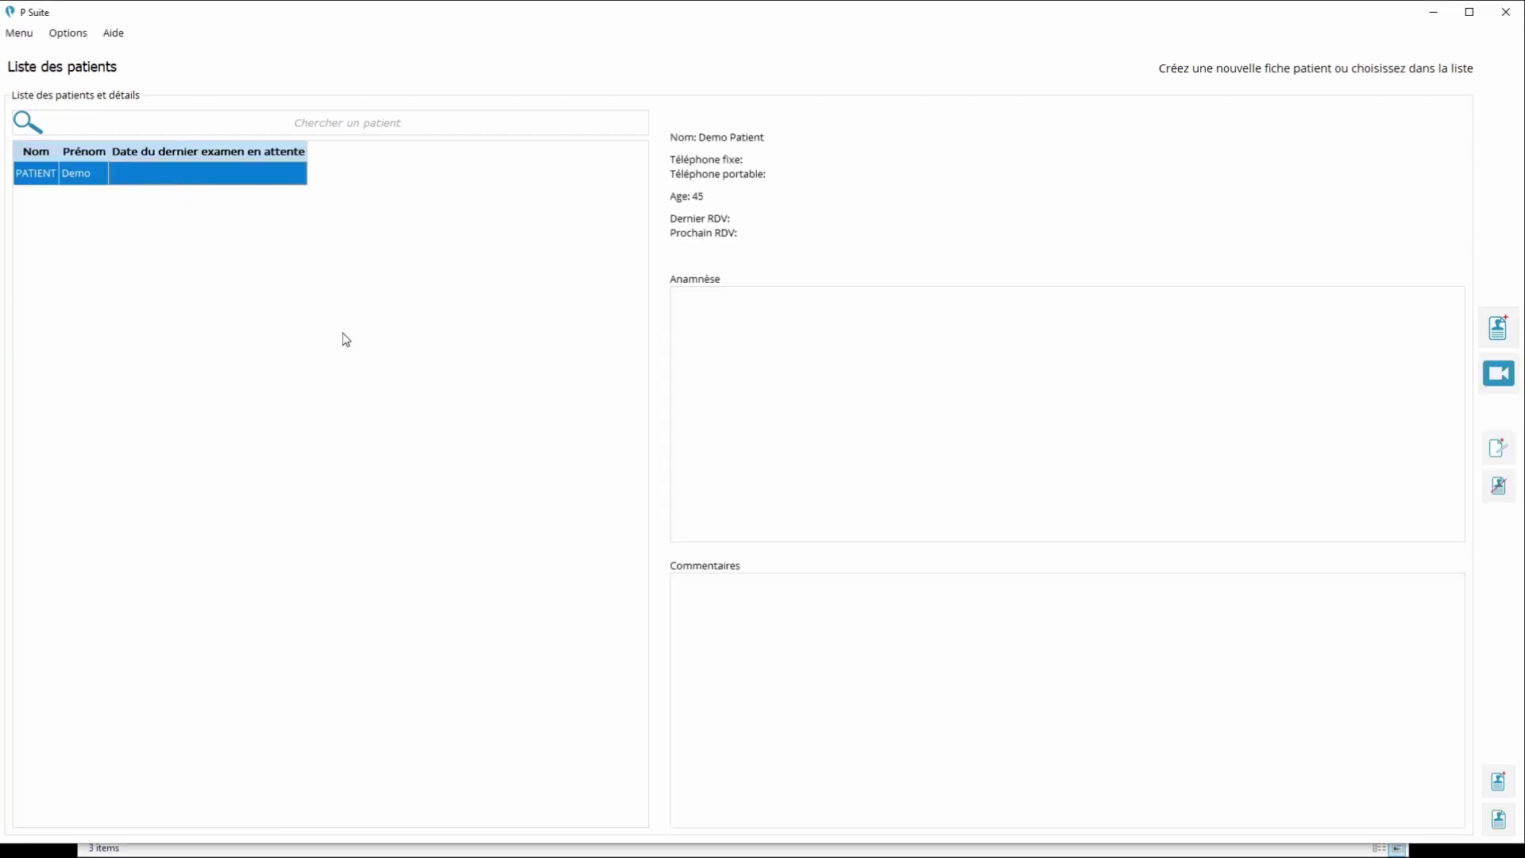
# Start a database restore from the Base de données tab in Préférences
pyautogui.click(67, 35)
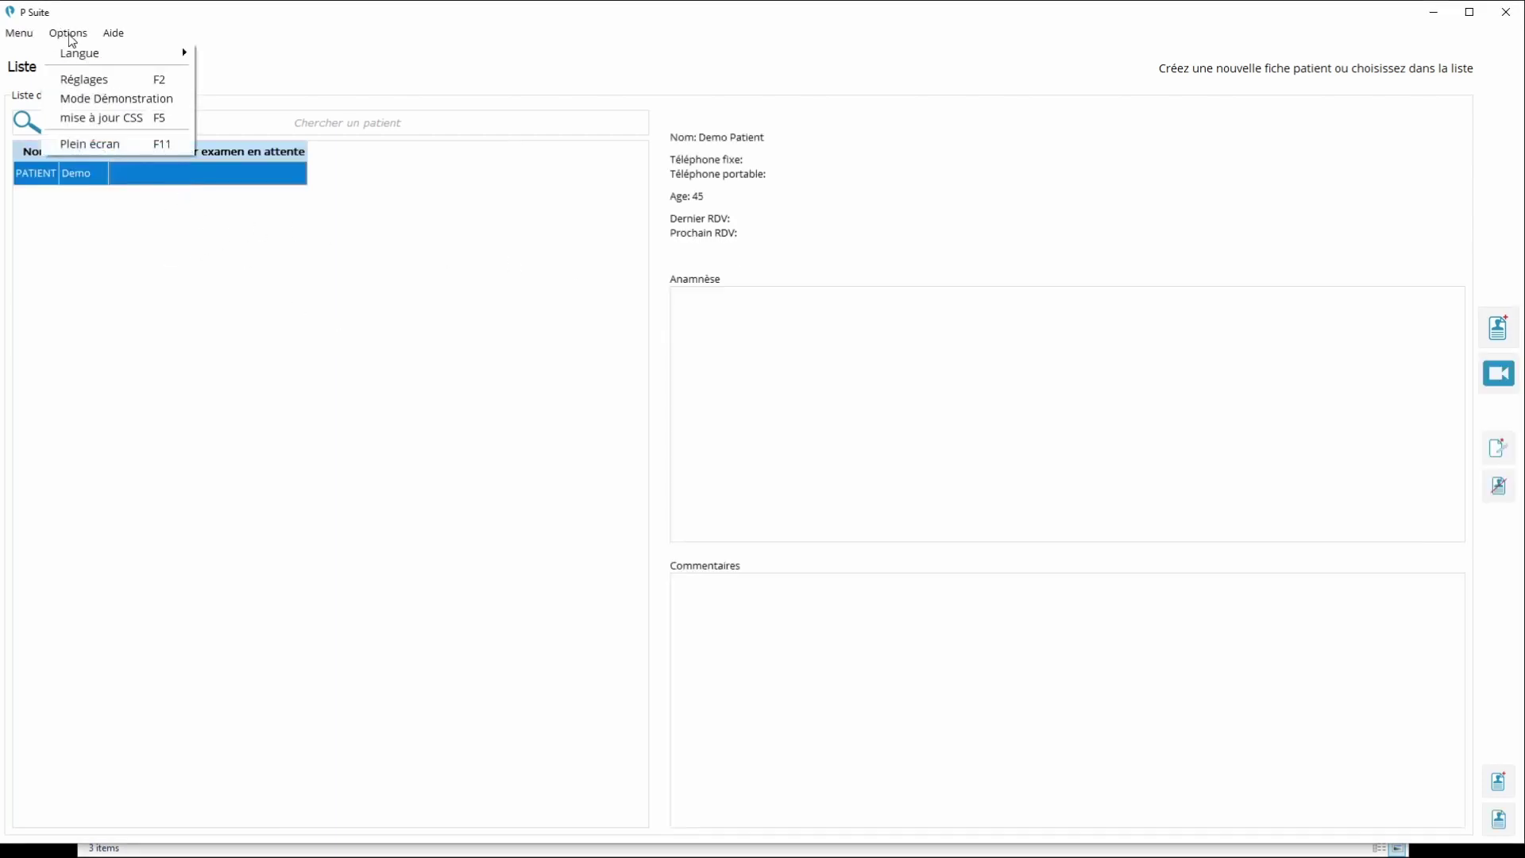
pyautogui.click(81, 79)
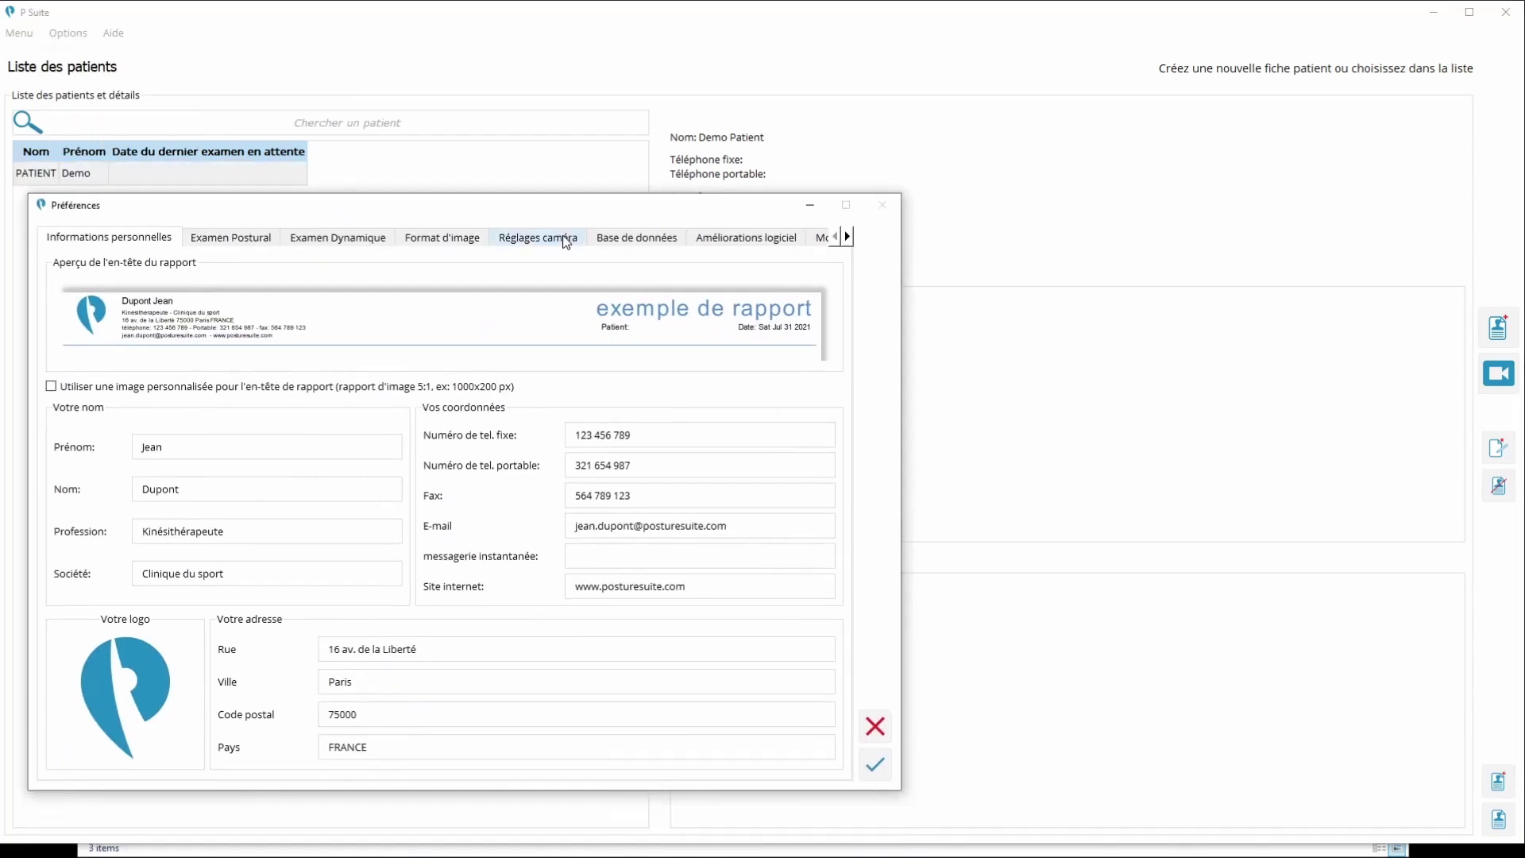
pyautogui.click(646, 240)
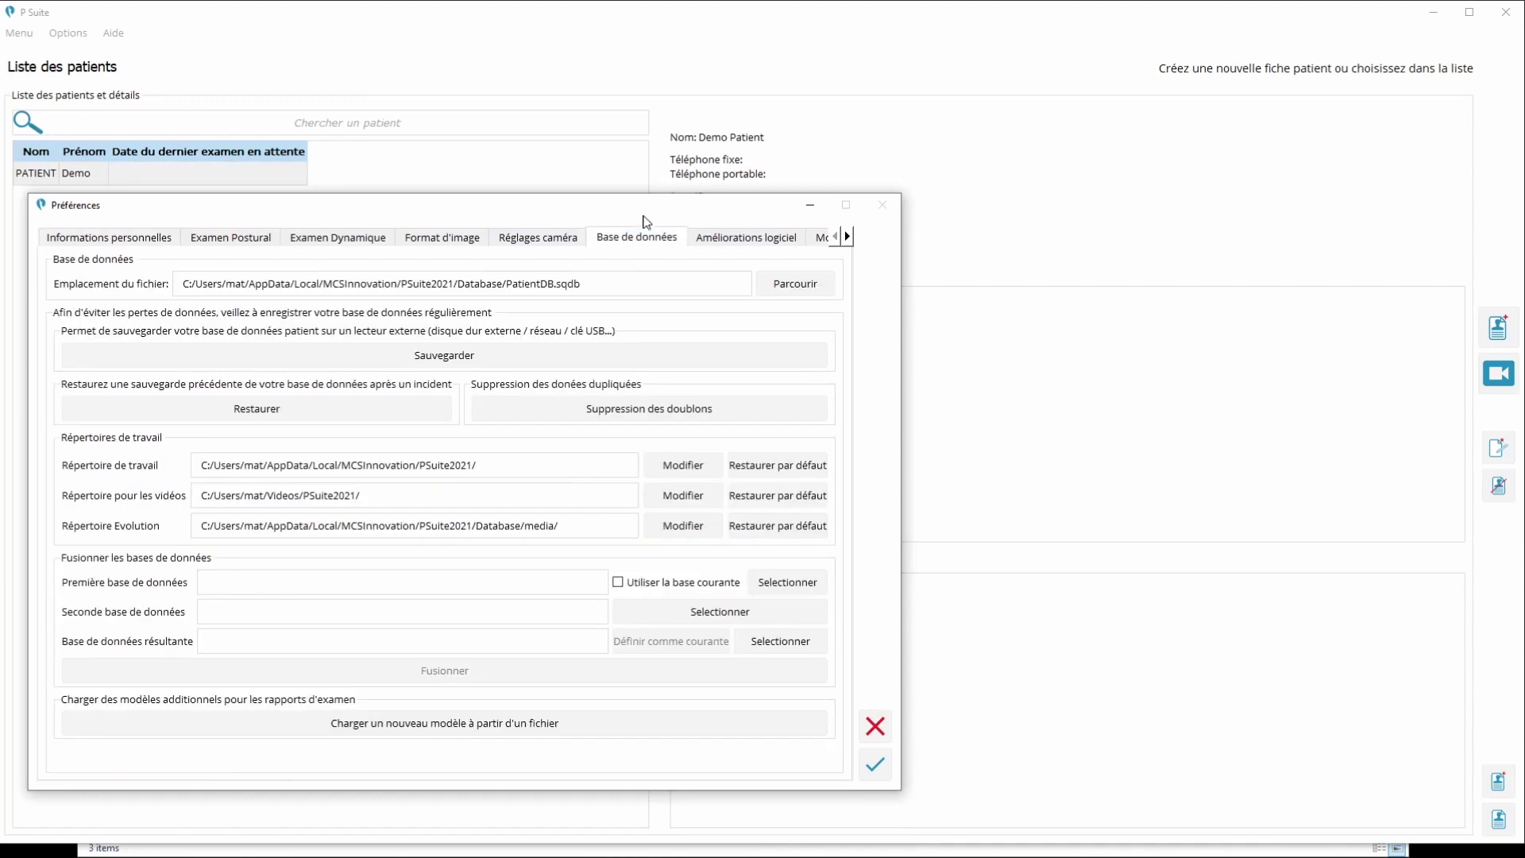
pyautogui.moveTo(643, 215); pyautogui.dragTo(778, 130)
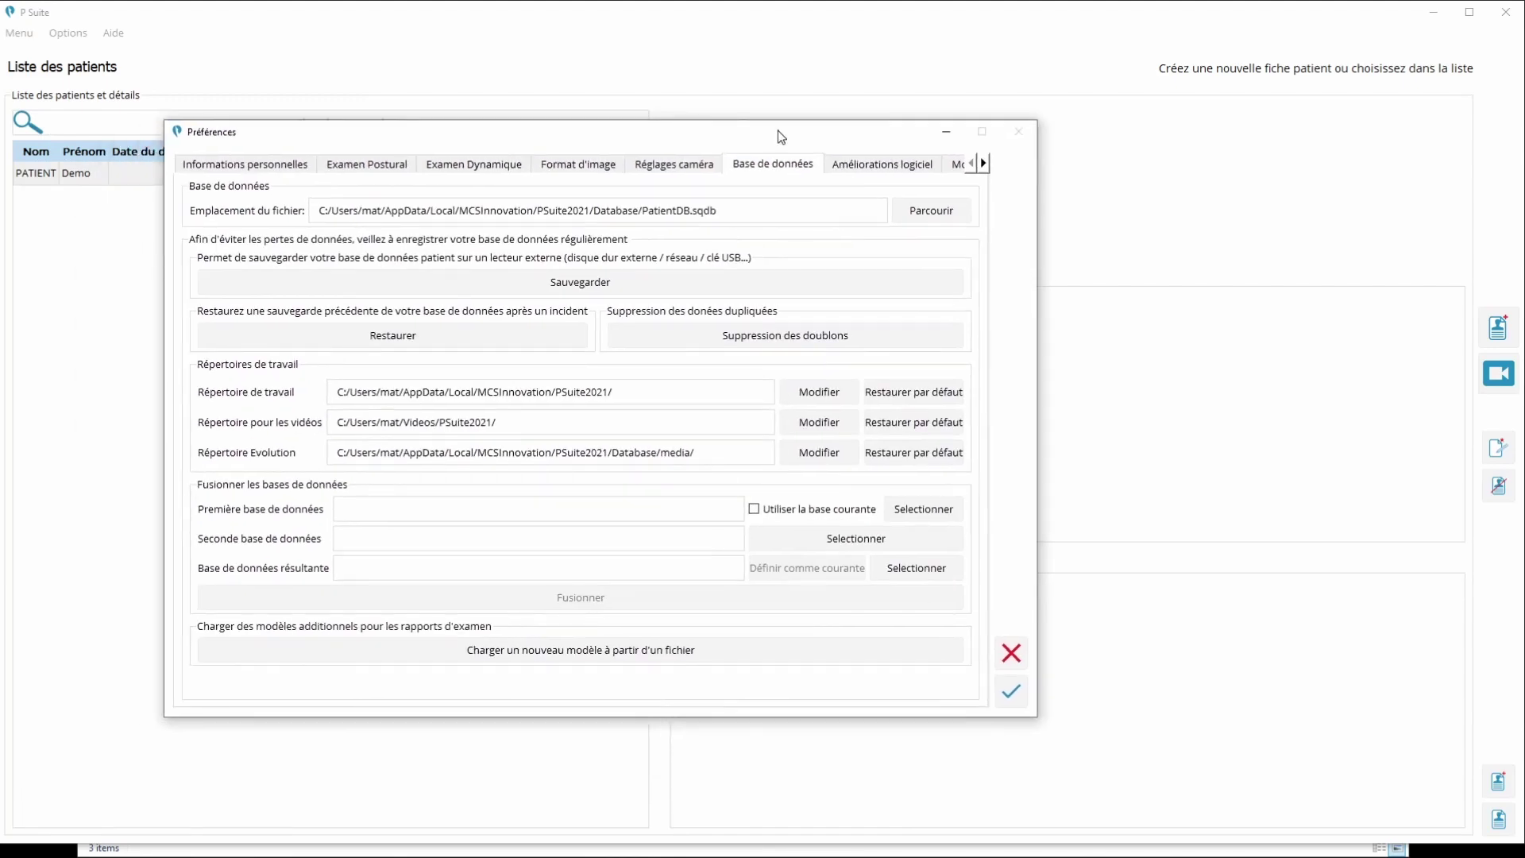
pyautogui.click(390, 337)
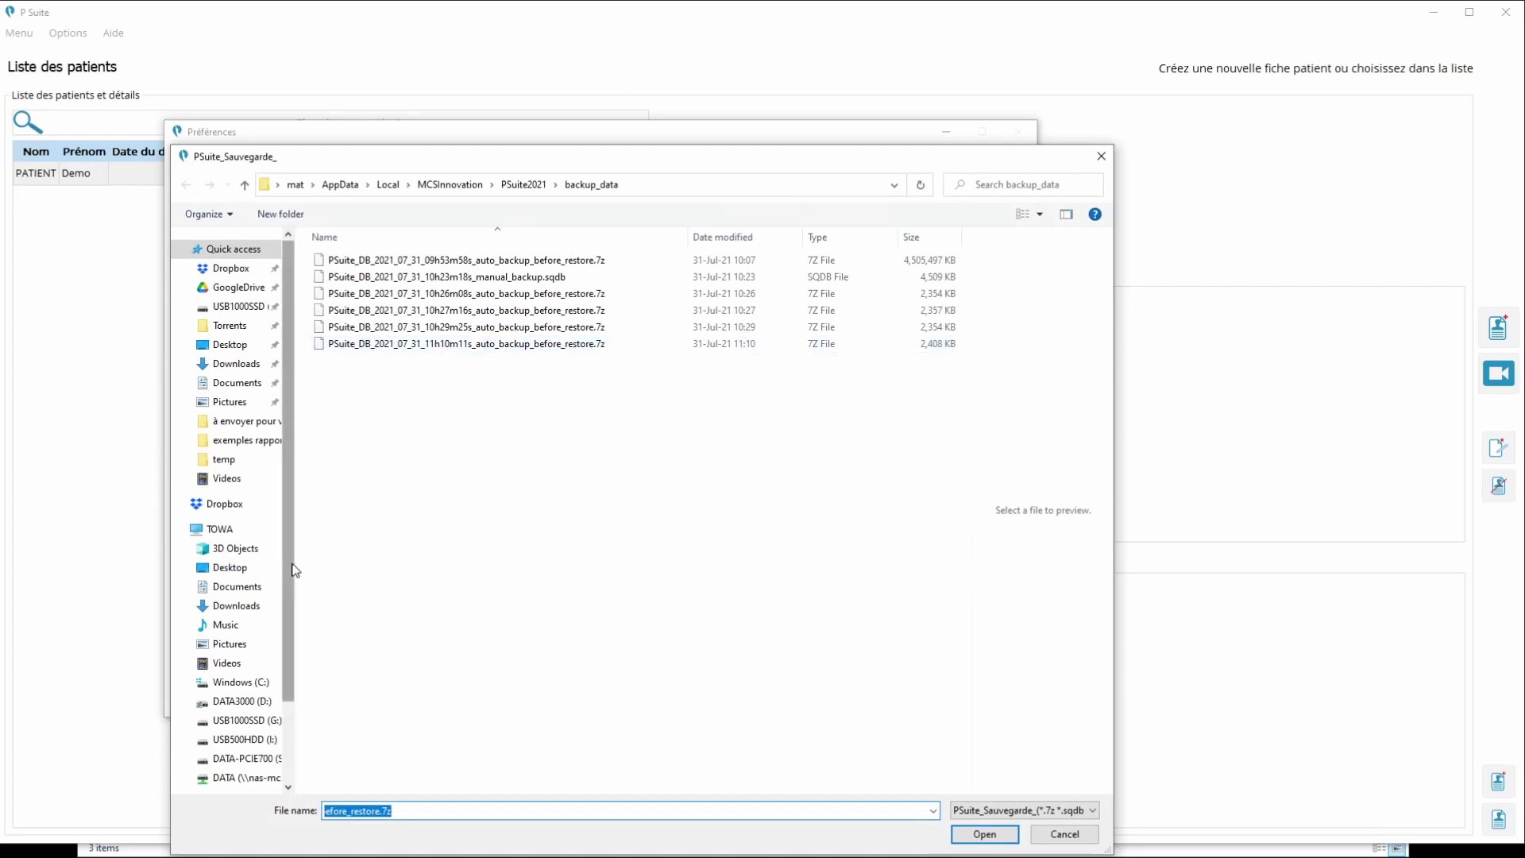
# Choose PSuite_DB_2021_07_31_PC Original.sqdb from USB500HDD (I:) > Sauvegarde Posture Suite
pyautogui.scroll(-1, 296, 572)
pyautogui.click(213, 686)
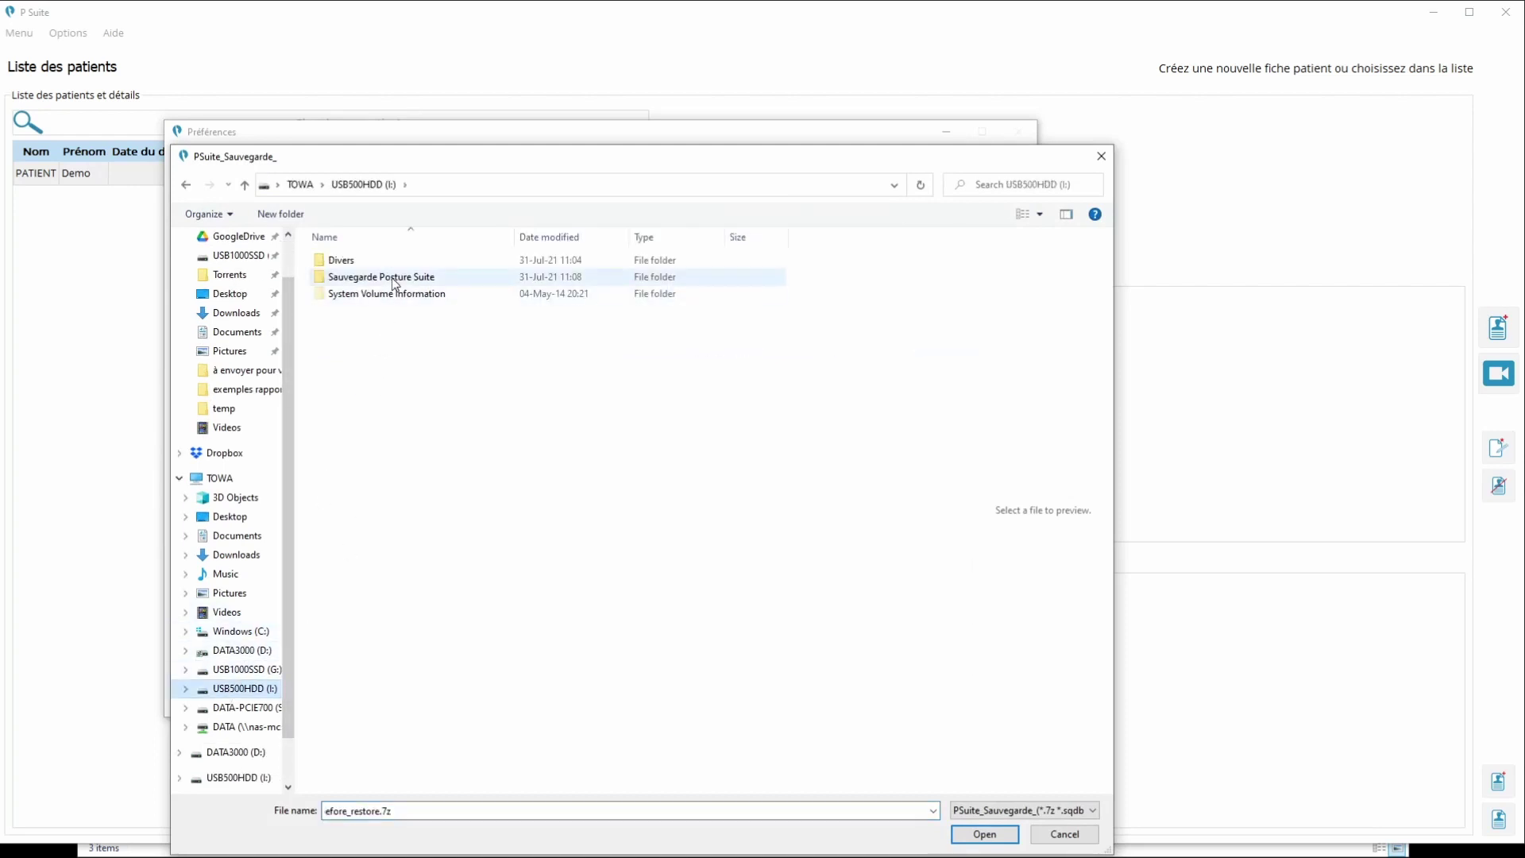
pyautogui.doubleClick(395, 283)
pyautogui.click(407, 262)
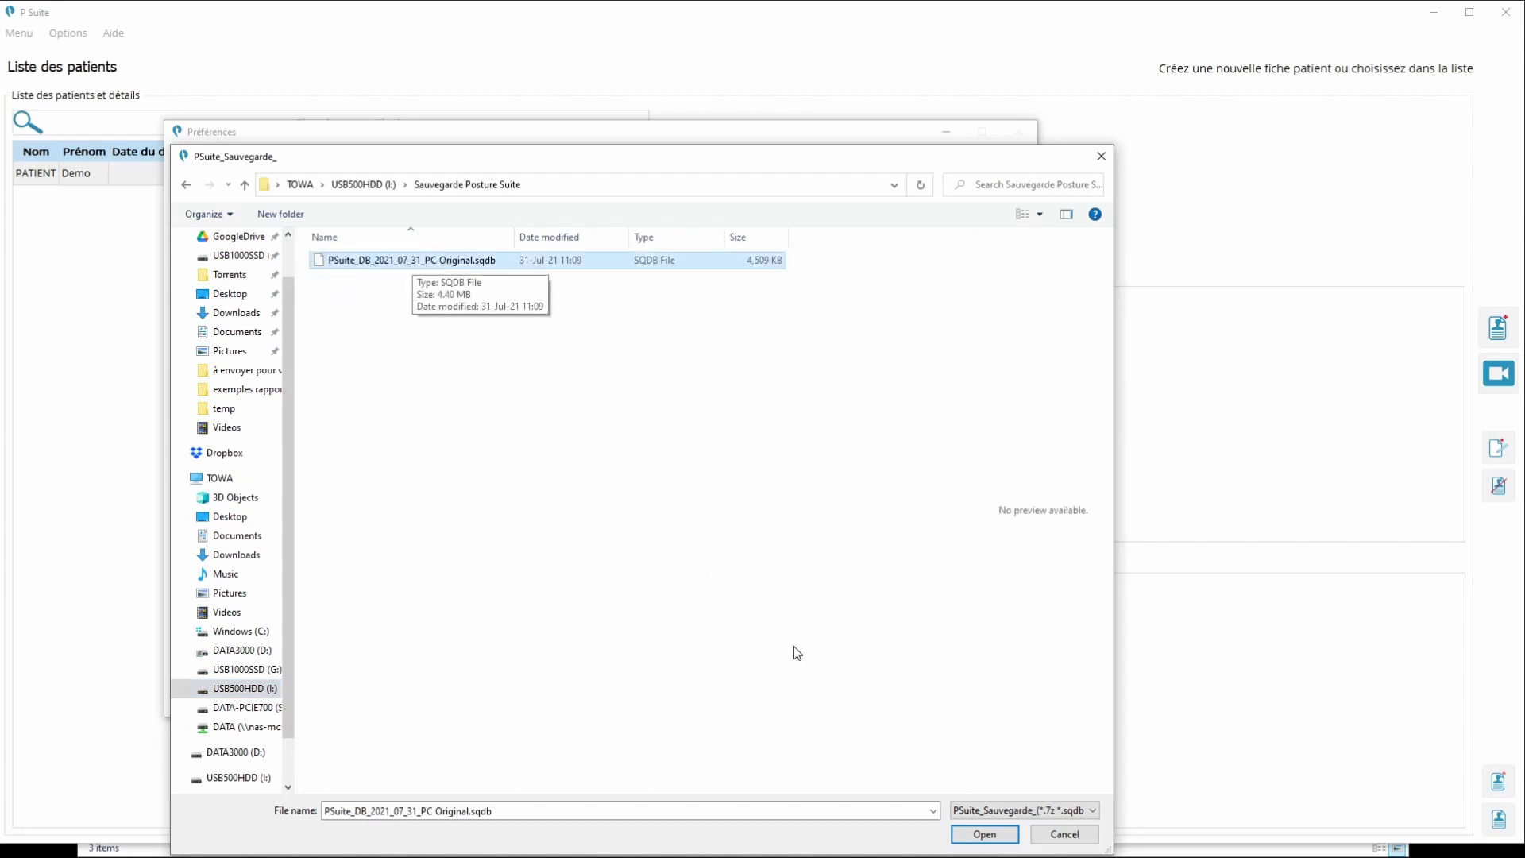
pyautogui.click(985, 834)
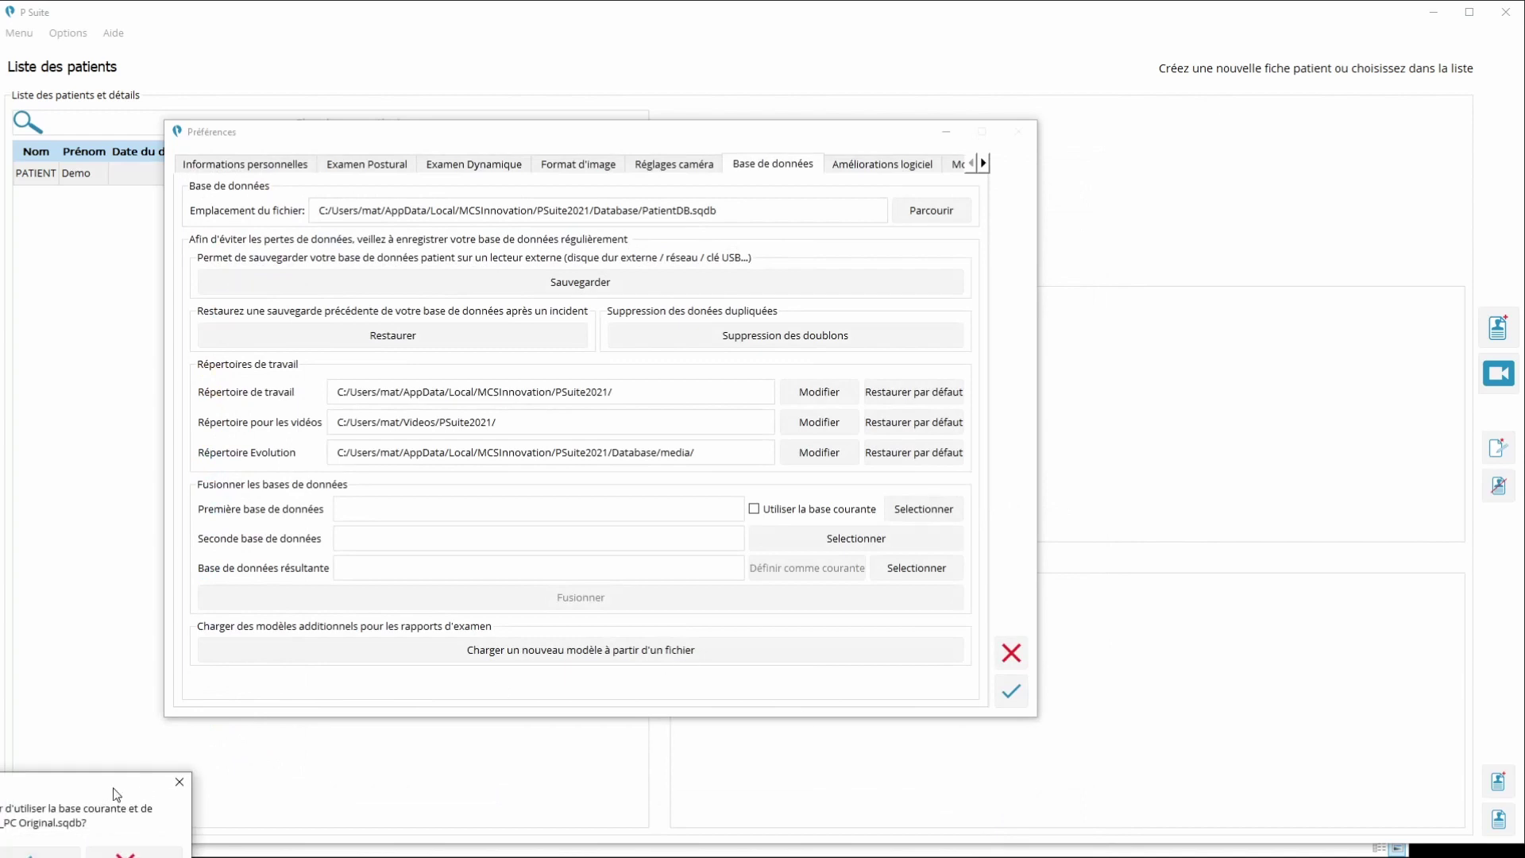
# Confirm the restore, decline the automatic backup, and restart P Suite
pyautogui.moveTo(115, 794); pyautogui.dragTo(726, 385)
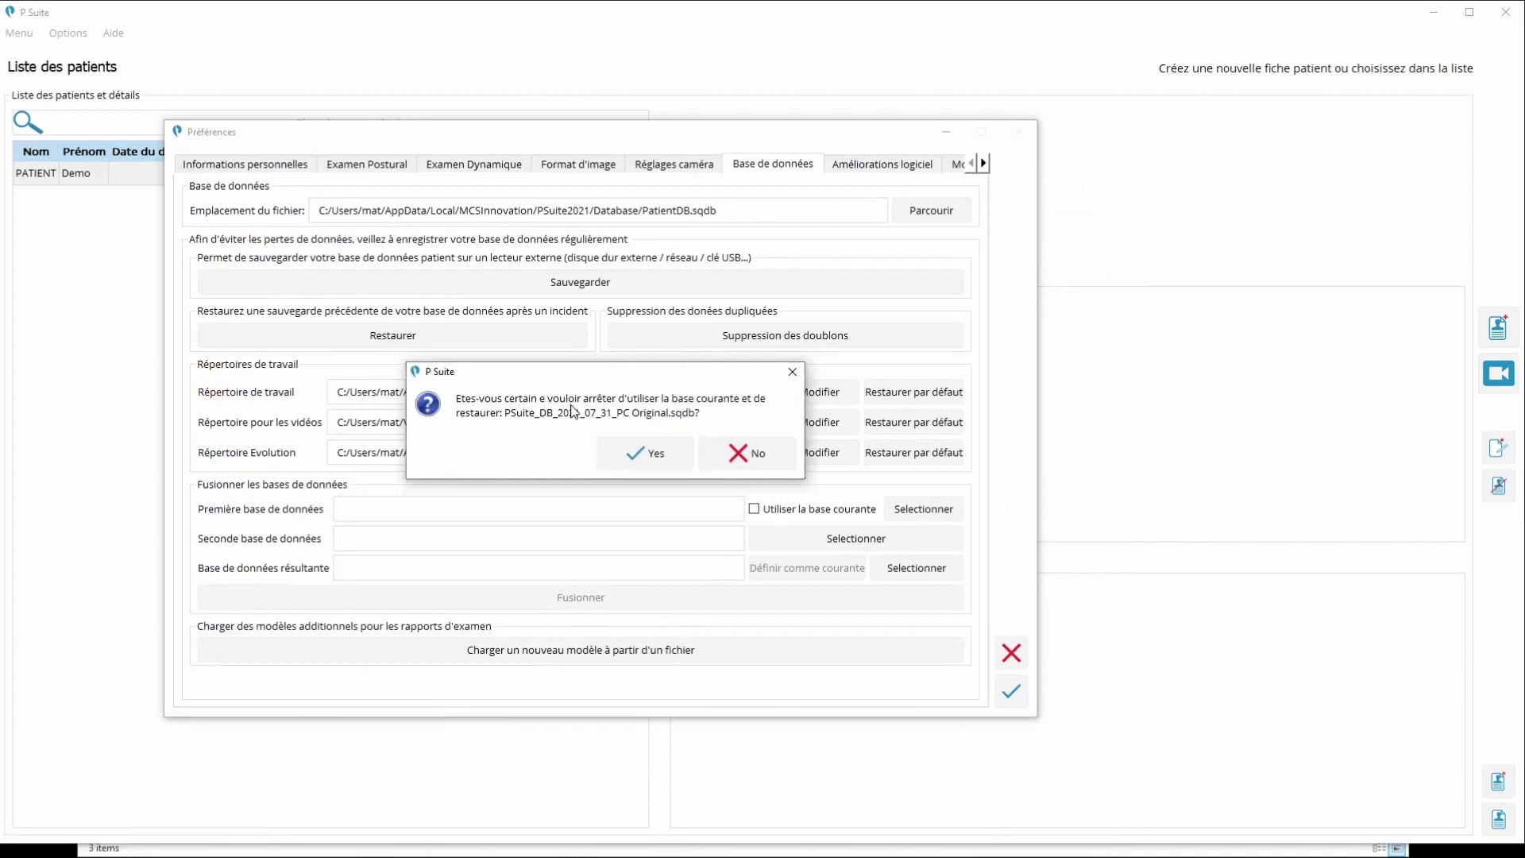
pyautogui.click(640, 452)
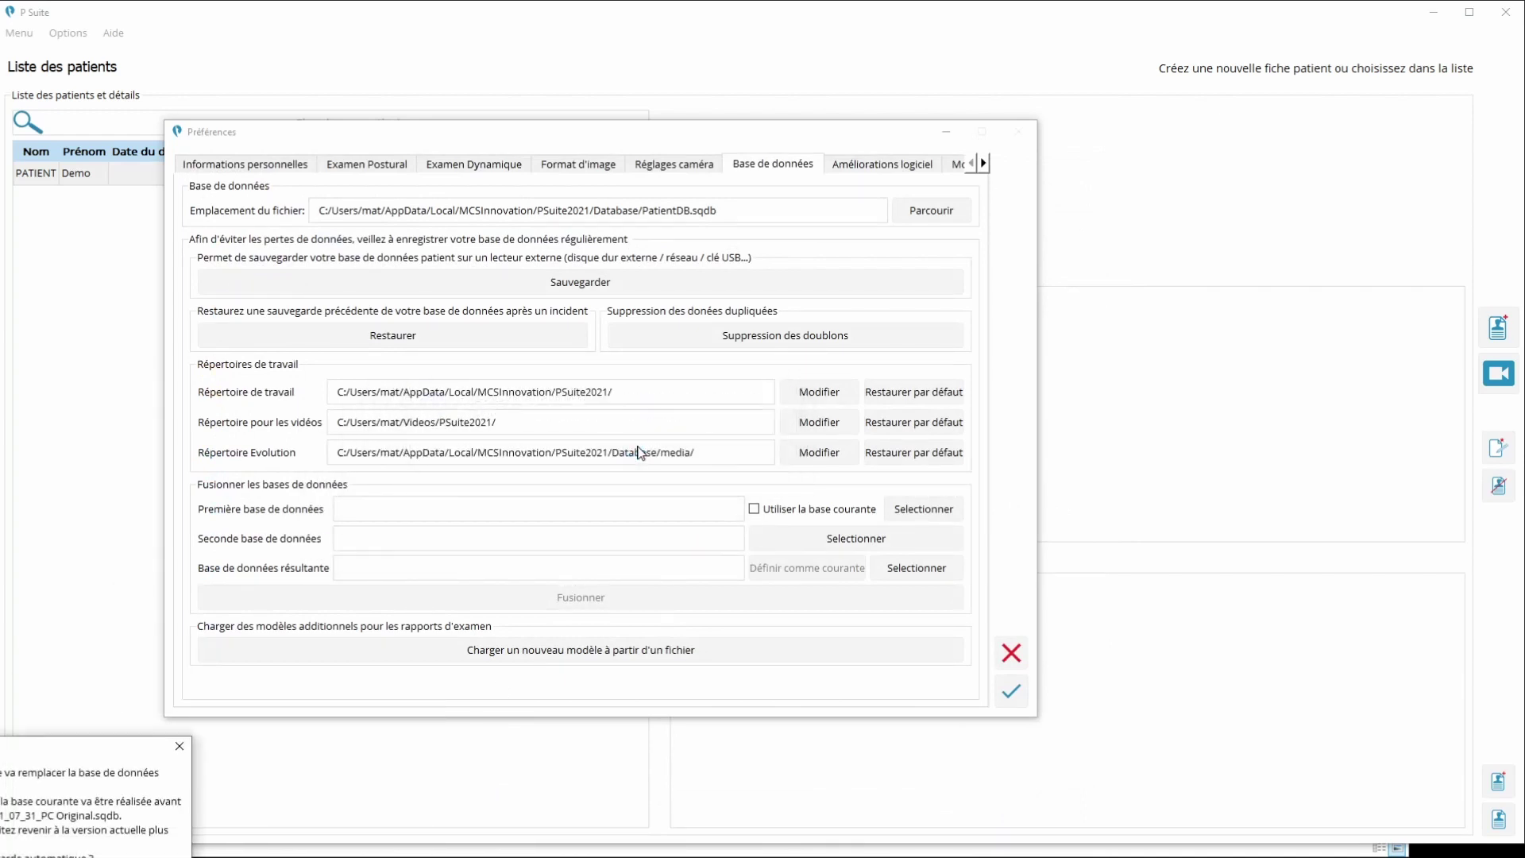
pyautogui.moveTo(86, 747); pyautogui.dragTo(672, 389)
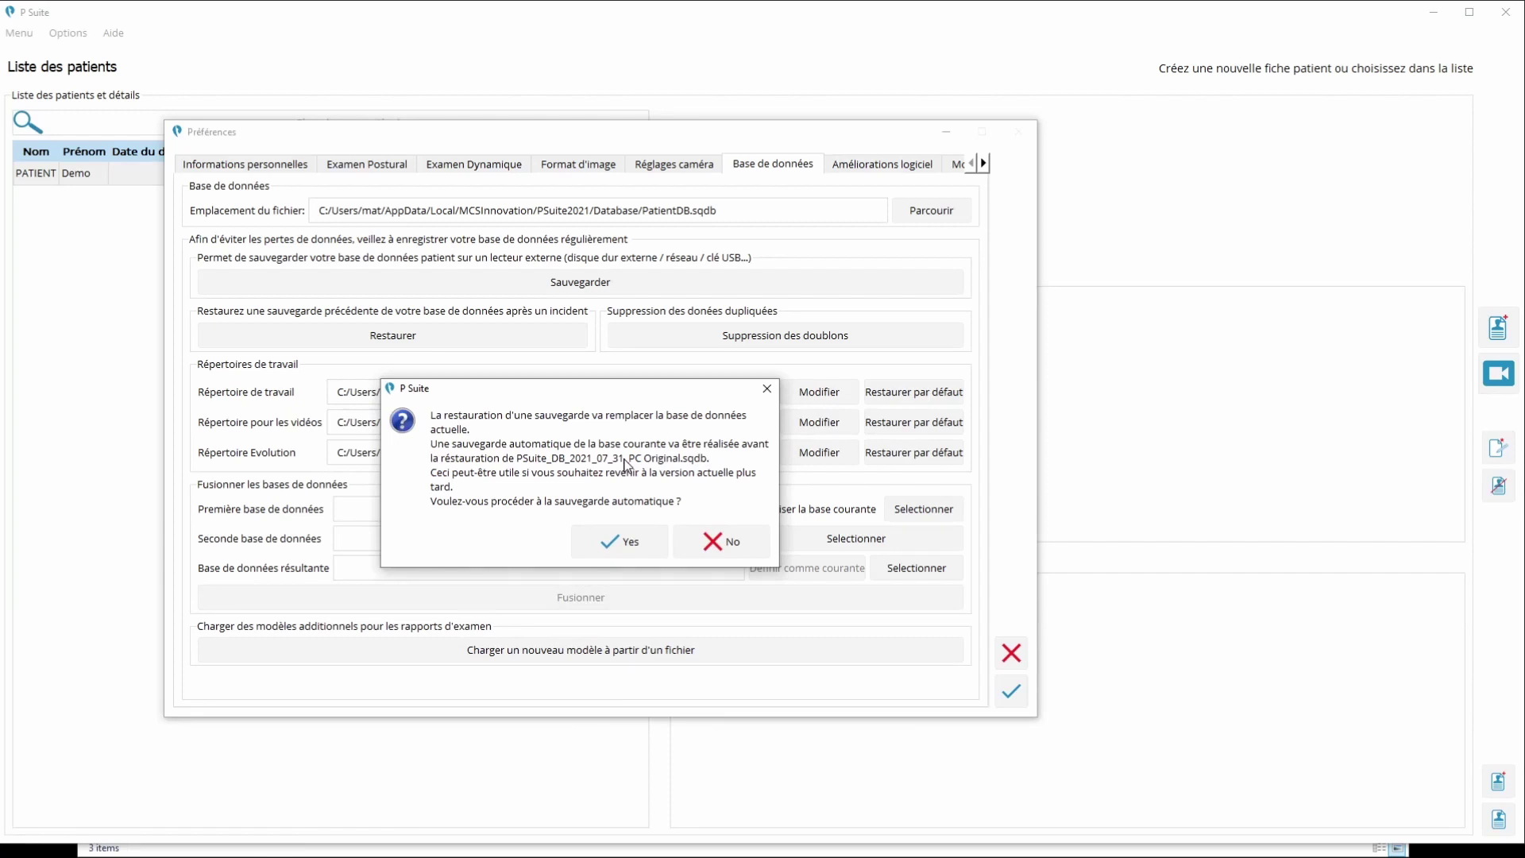
pyautogui.click(746, 550)
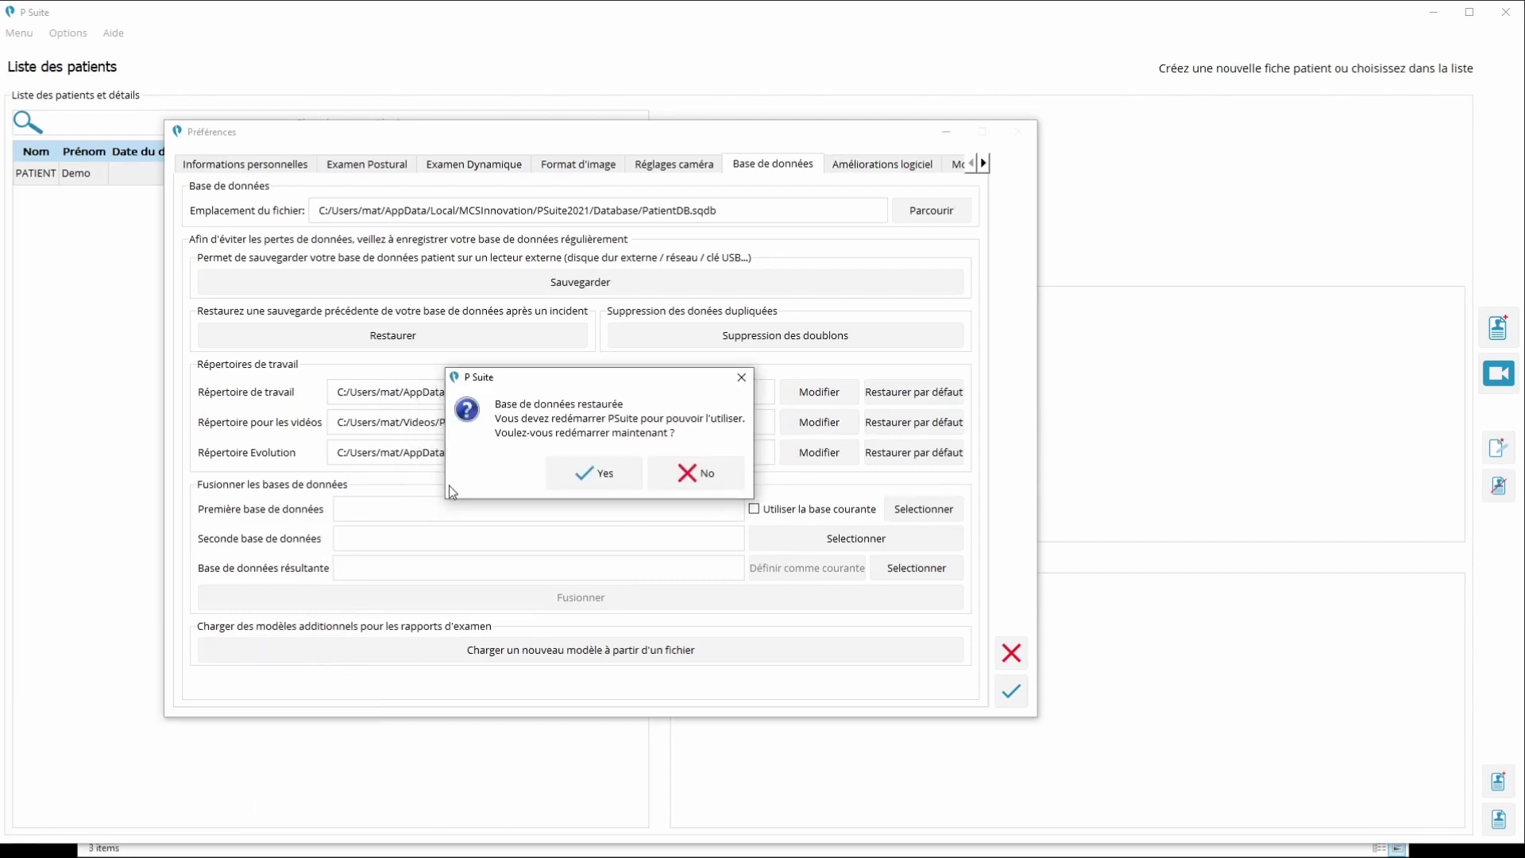
pyautogui.click(612, 475)
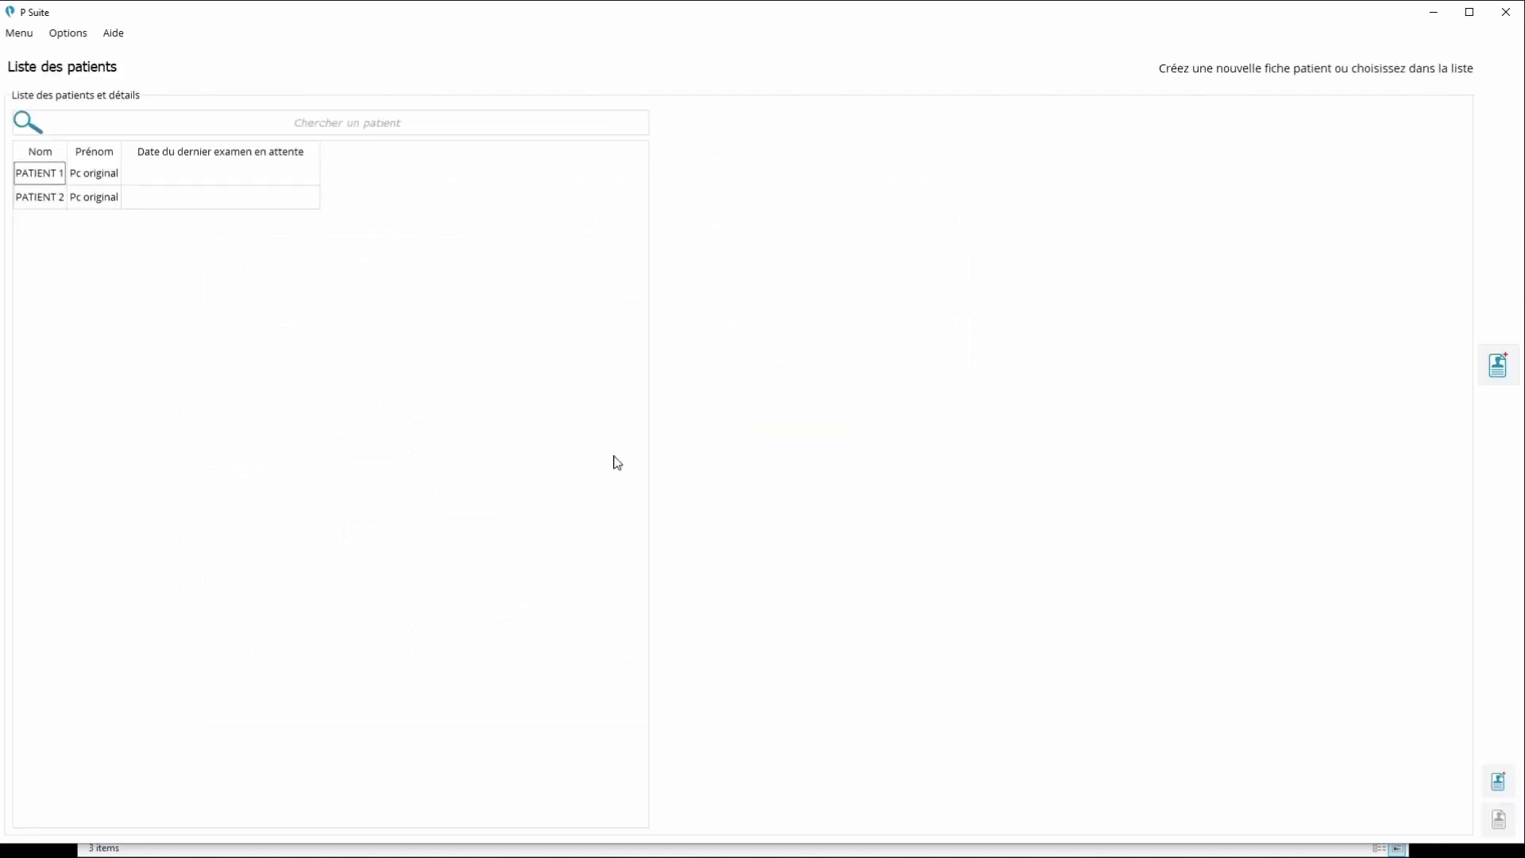
# Check the restored PATIENT 1 and PATIENT 2 records, then clear the selection
pyautogui.click(88, 173)
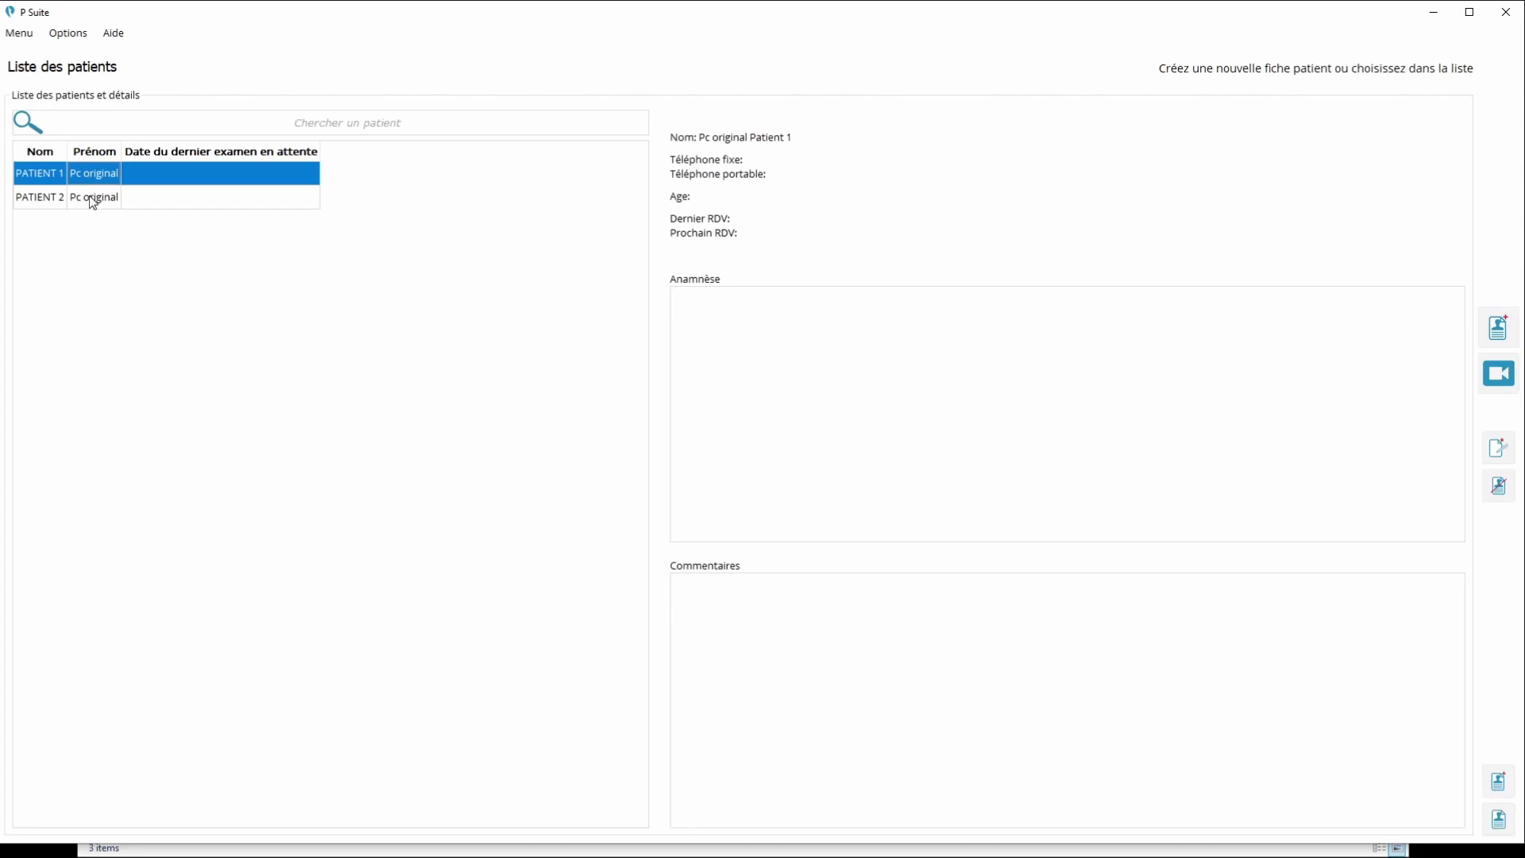
pyautogui.click(89, 198)
pyautogui.click(93, 173)
pyautogui.click(91, 195)
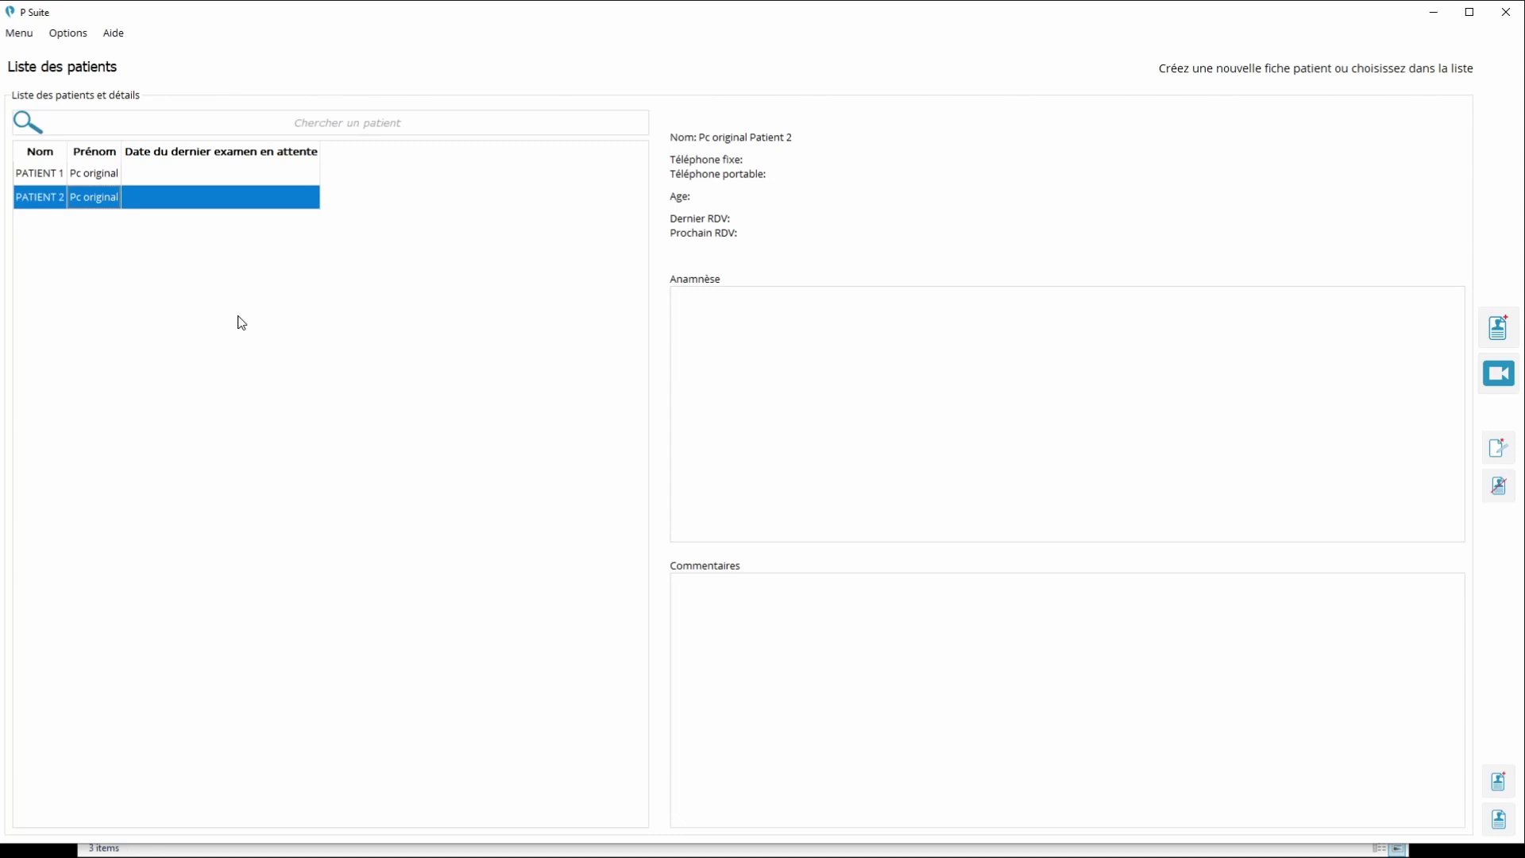
pyautogui.click(144, 304)
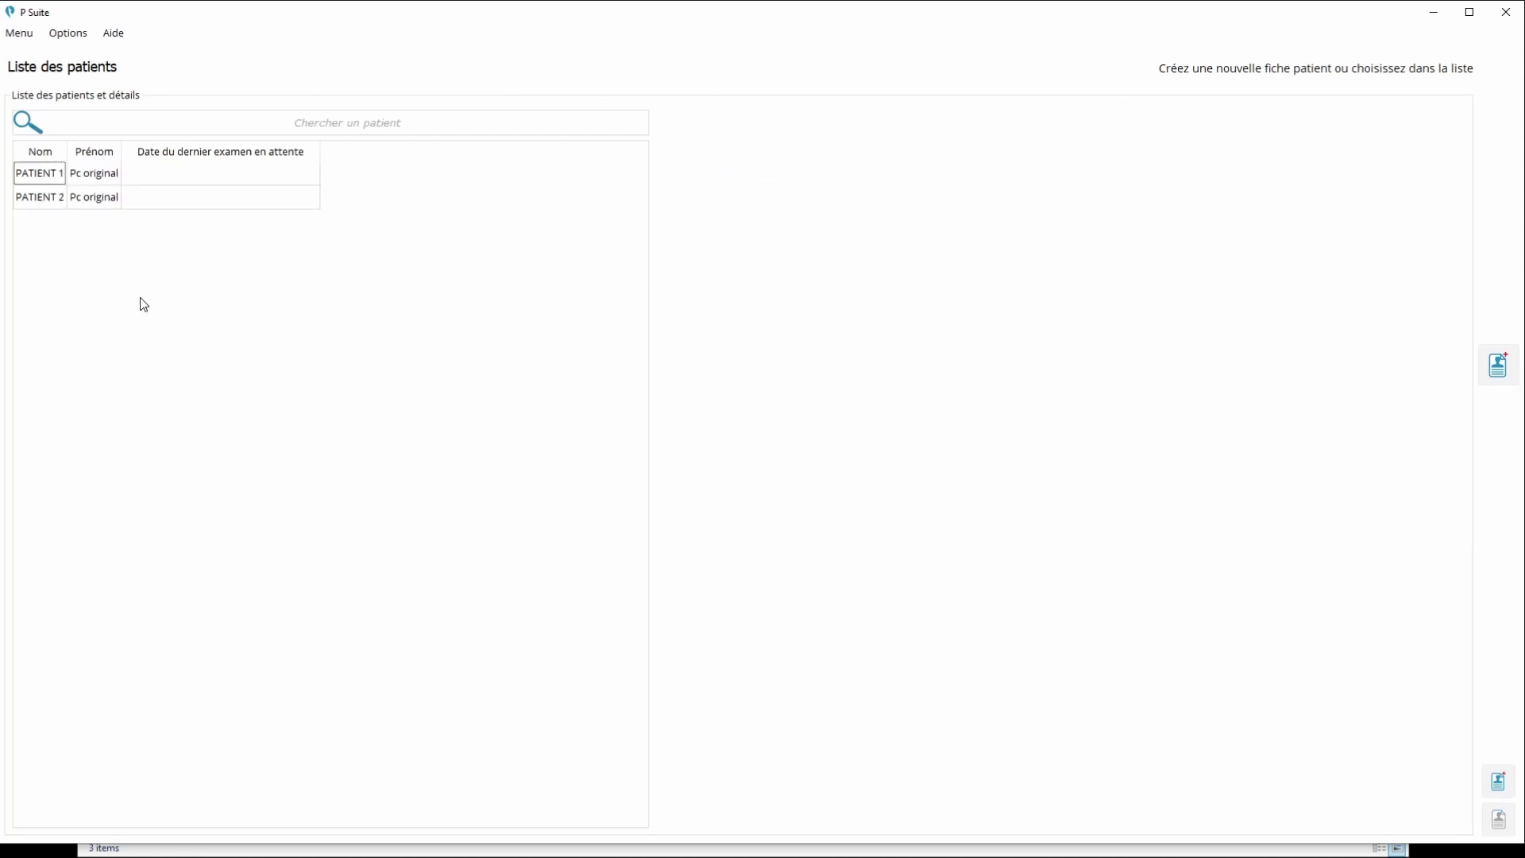
# Open PATIENT 2's video exam screen and activate the licence by entering the licence code
pyautogui.doubleClick(164, 198)
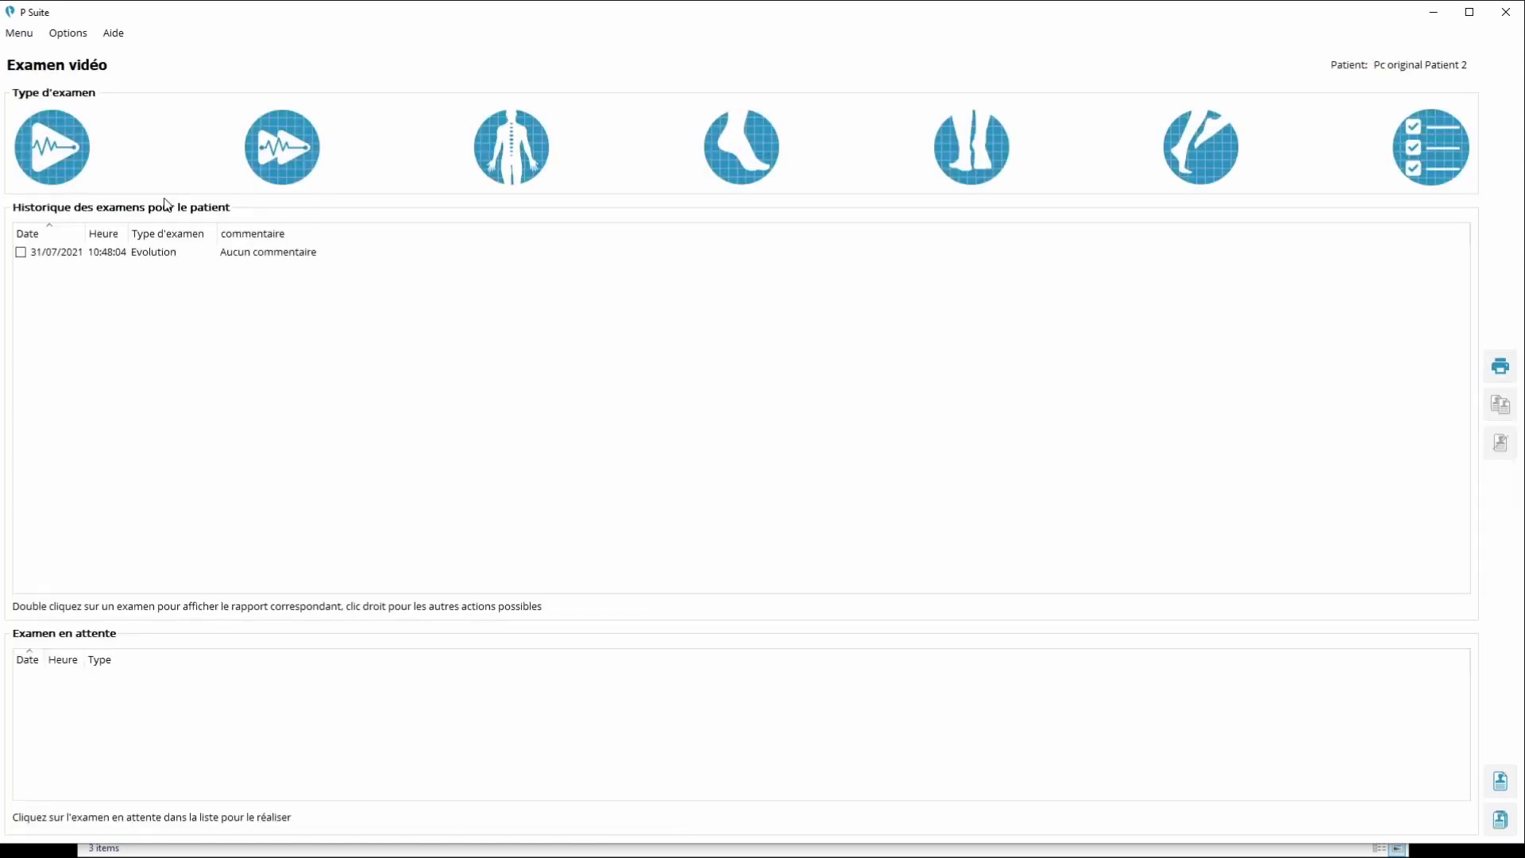
pyautogui.click(116, 35)
pyautogui.click(150, 97)
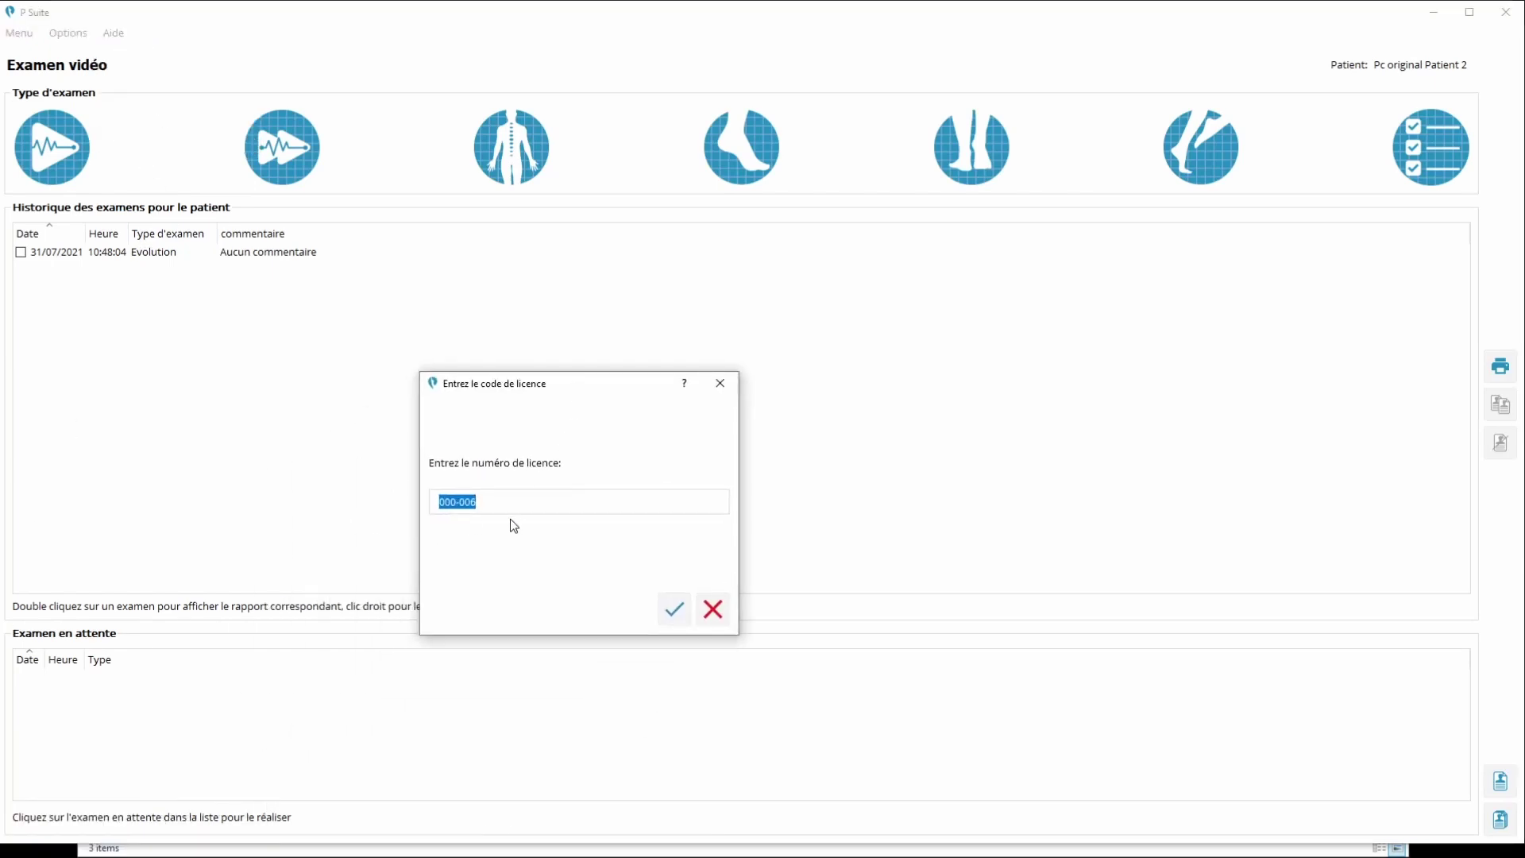
pyautogui.click(676, 610)
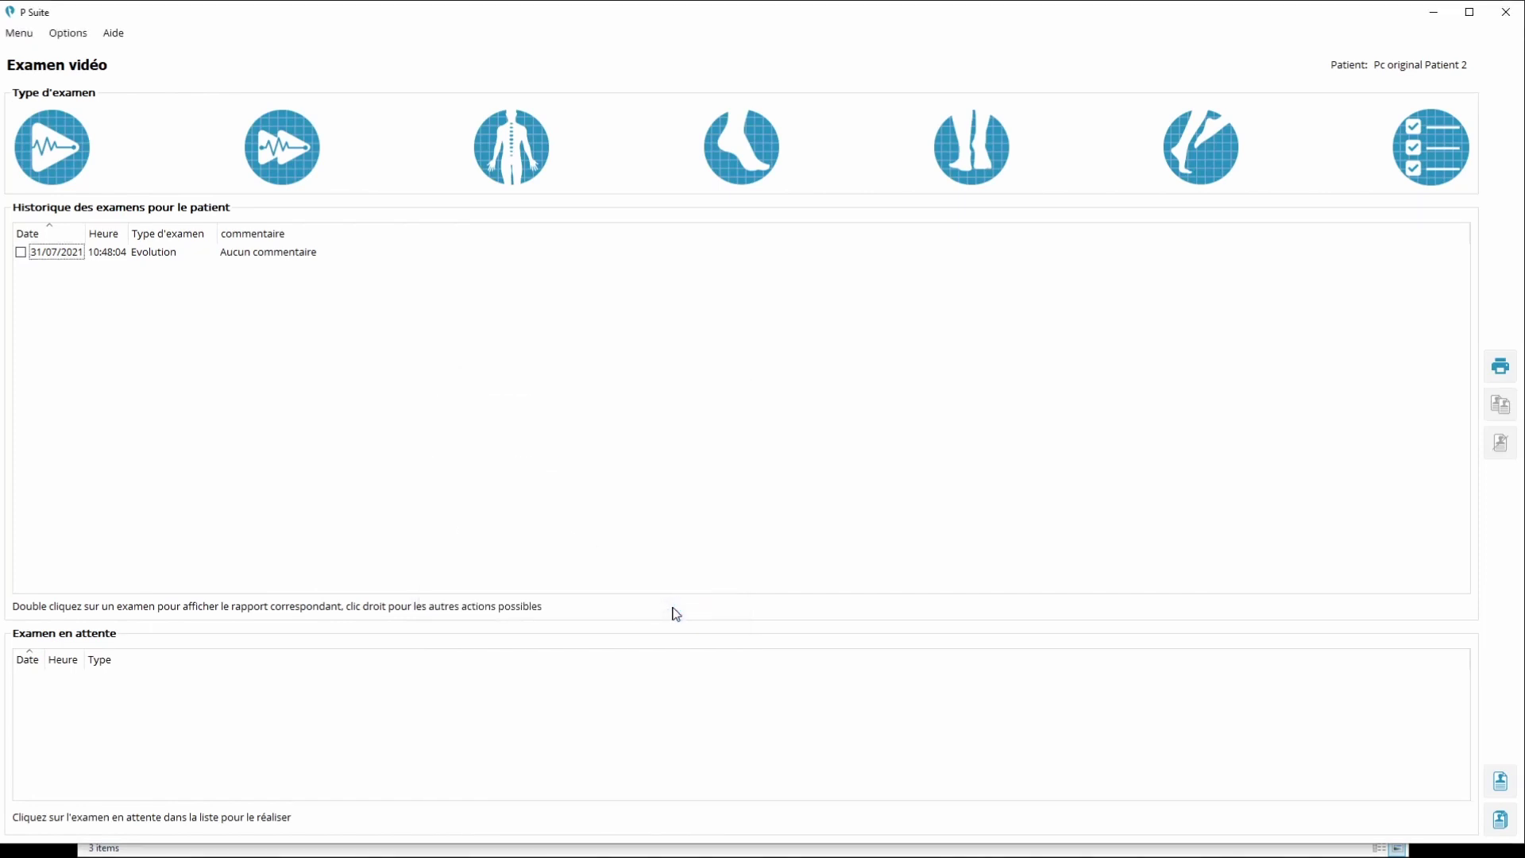
pyautogui.moveTo(22, 789); pyautogui.dragTo(651, 382)
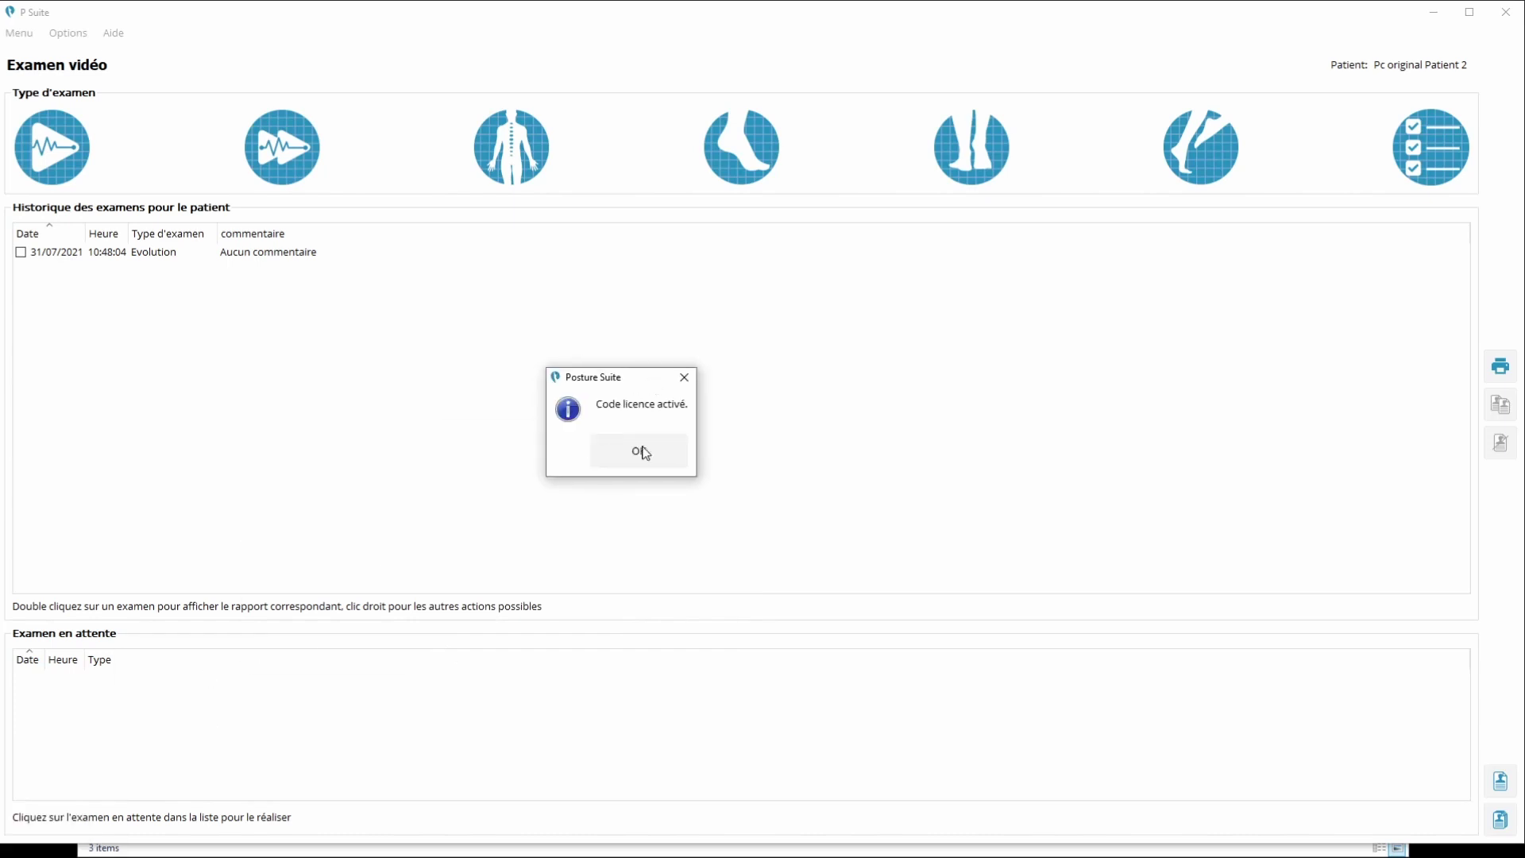
pyautogui.click(644, 451)
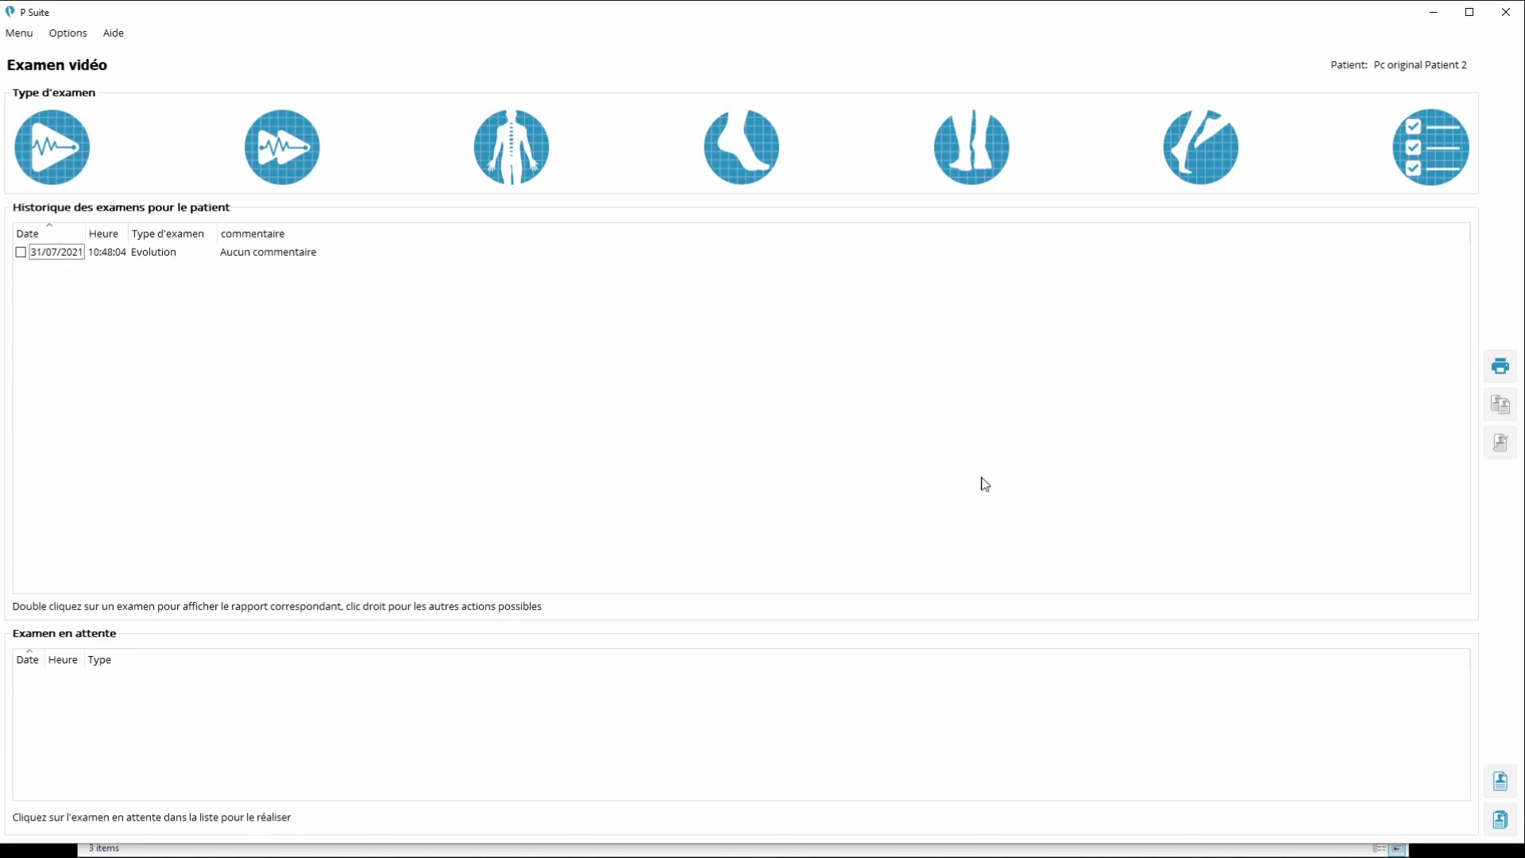